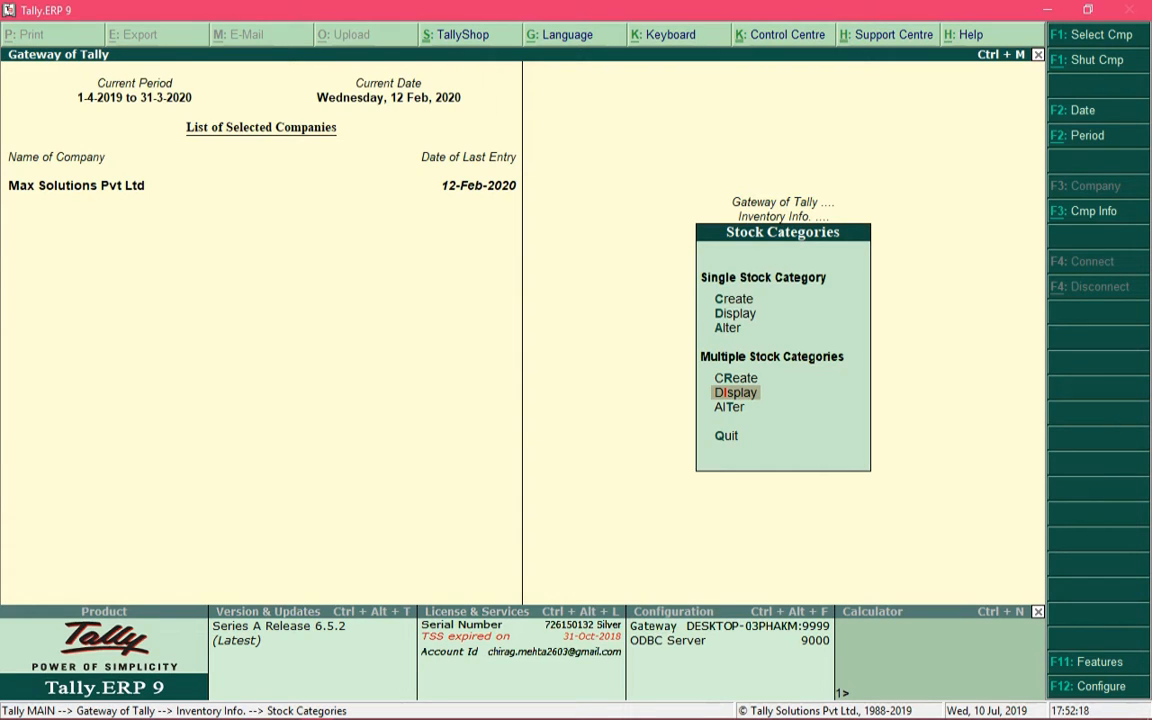
# Review the list of existing stock categories, and return to the inventory masters.
pyautogui.press('Return')
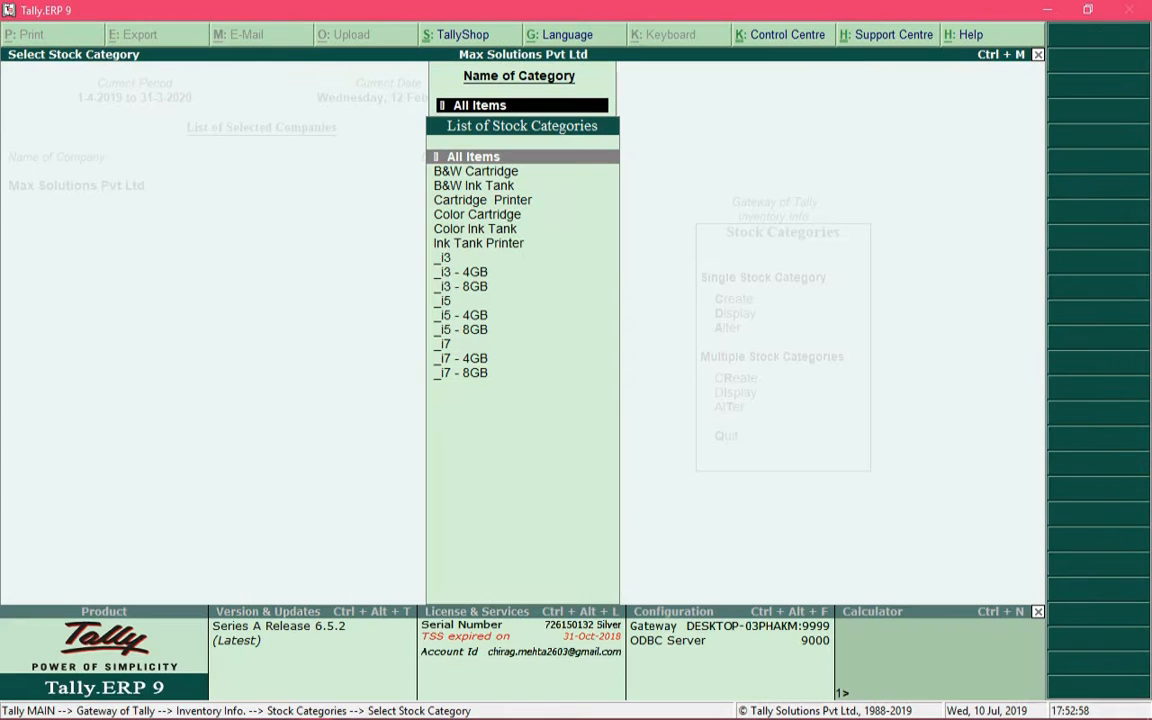
pyautogui.press('Escape')
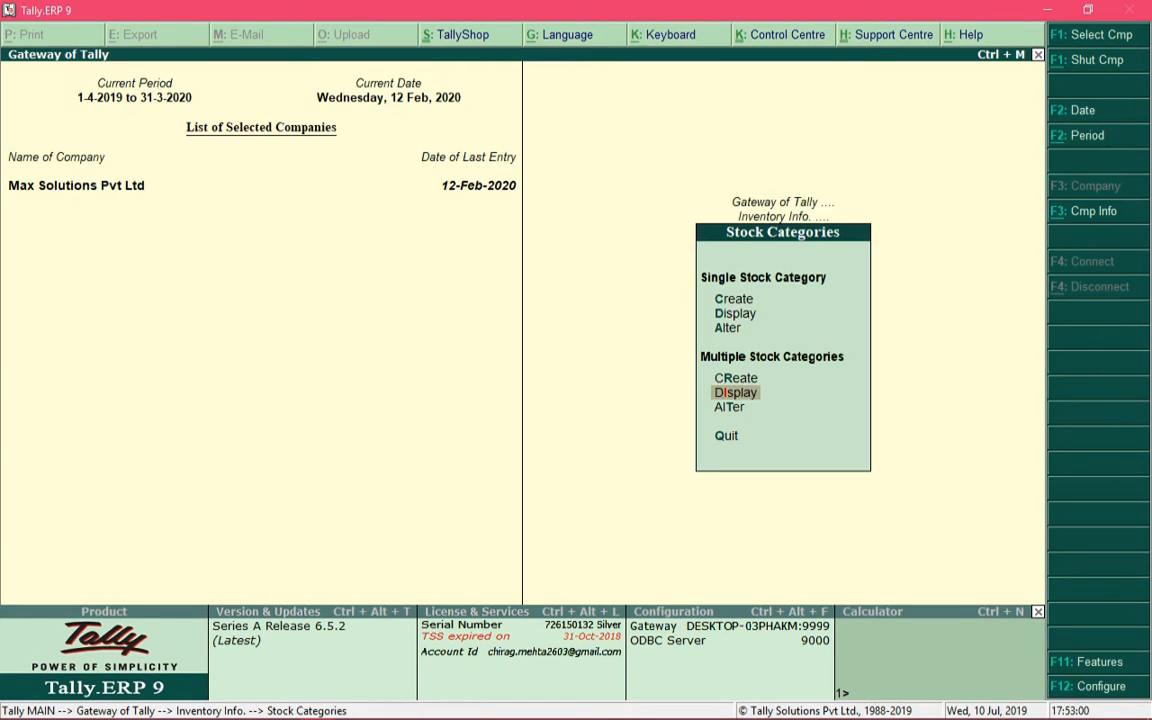
pyautogui.press('Escape')
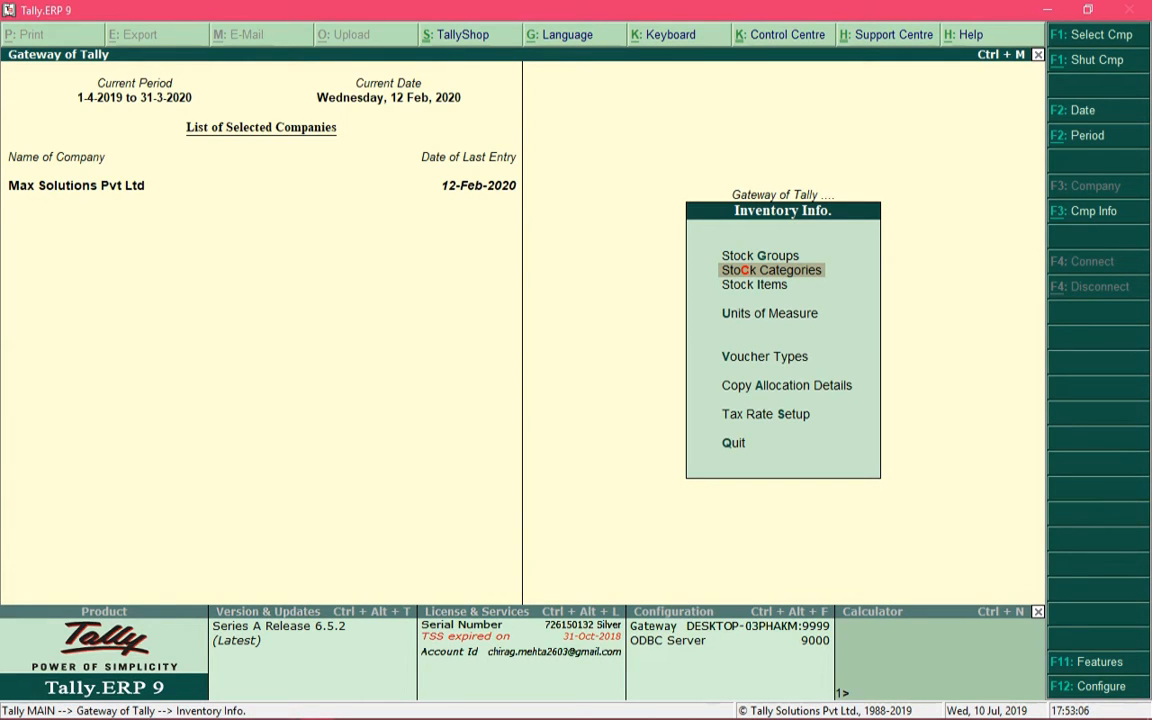
# Start a new single stock item named "Lenovo Ideapad 330 - 81DE00GFIN".
pyautogui.click(754, 284)
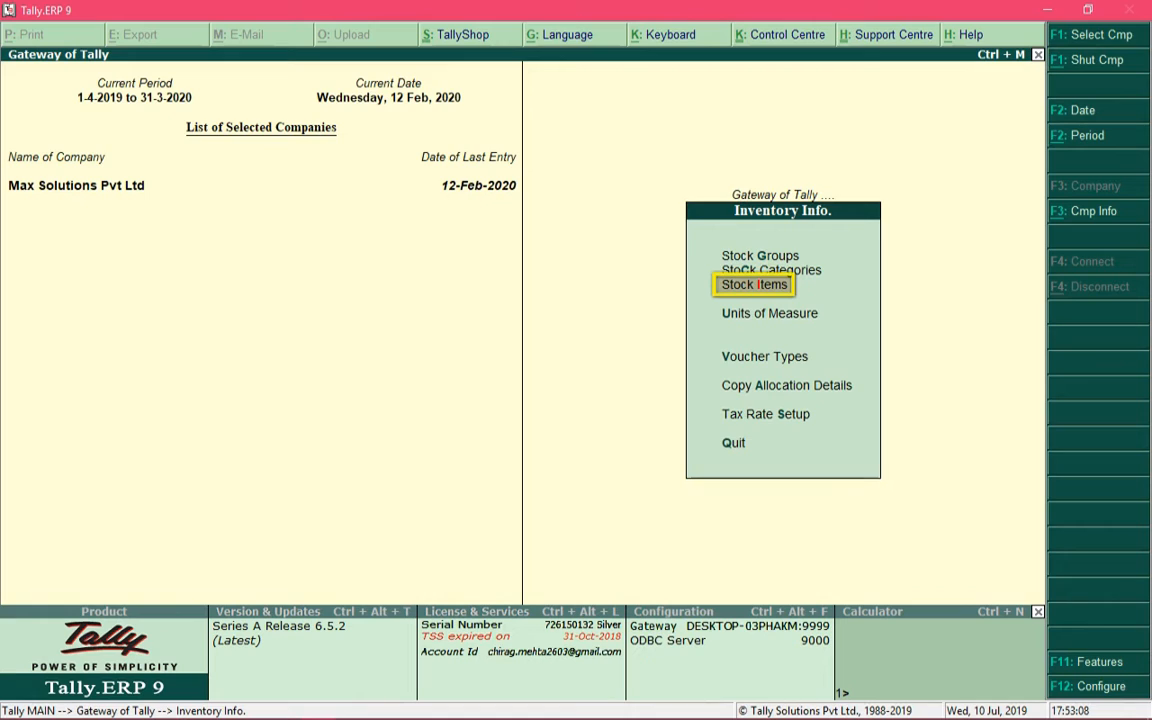
pyautogui.press('Return')
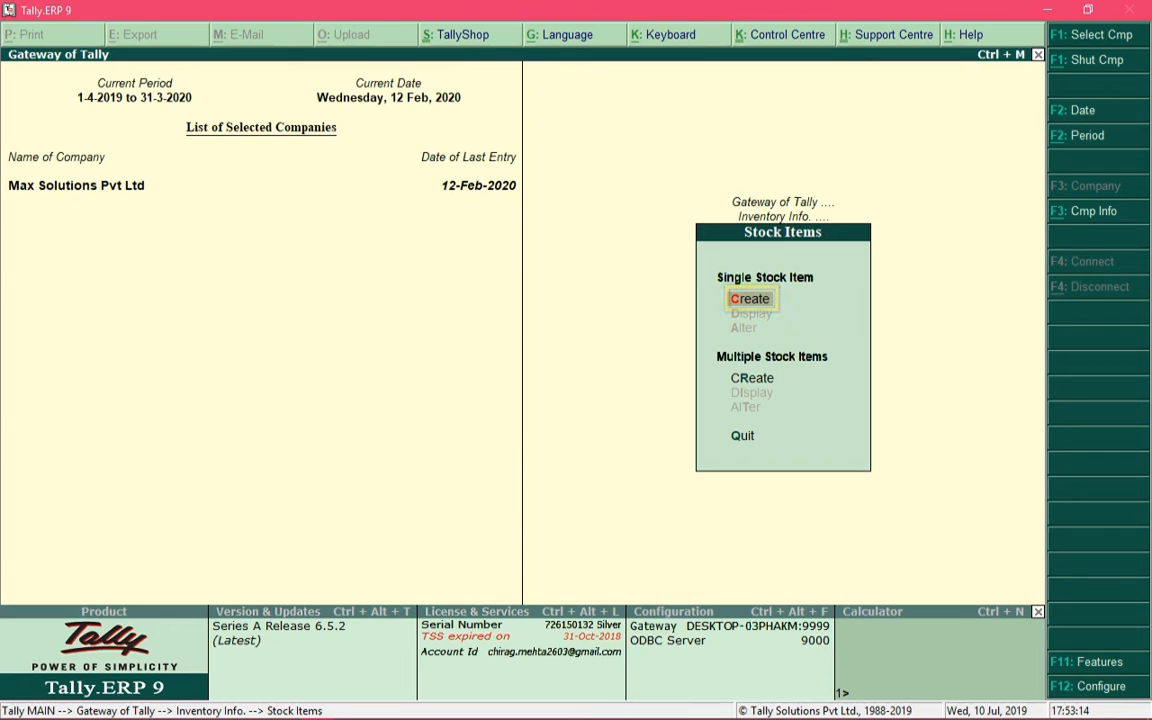
pyautogui.press('Return')
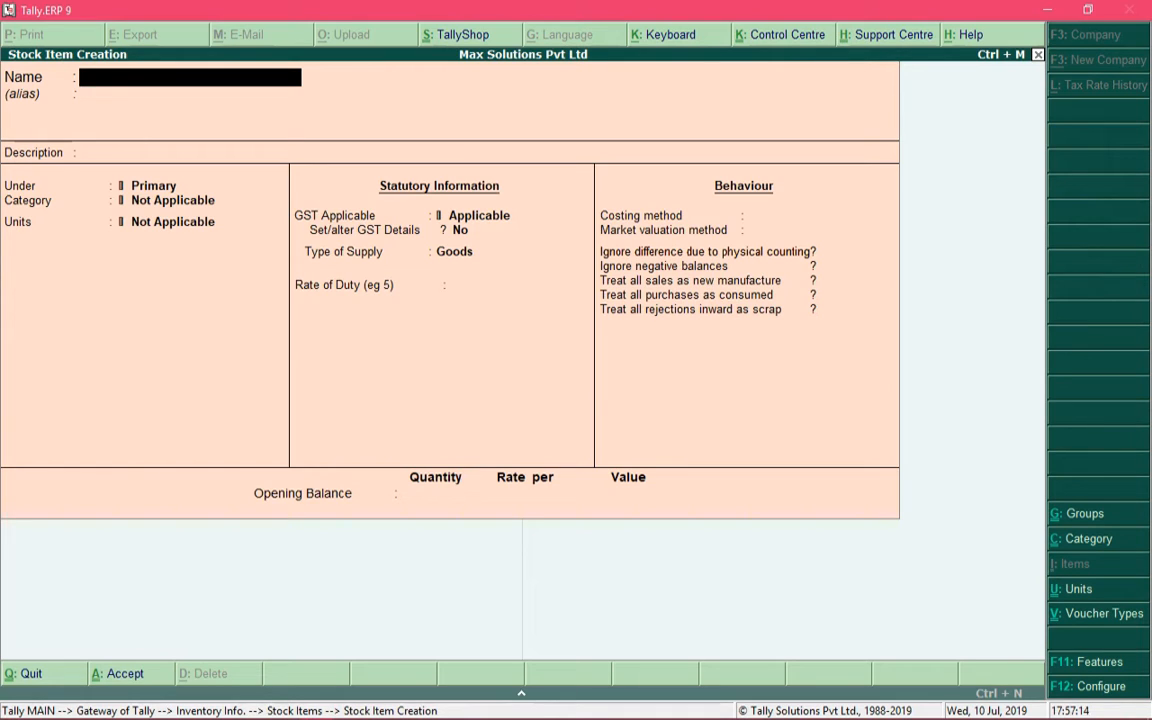
pyautogui.write('Lenovo Ideapad 33')
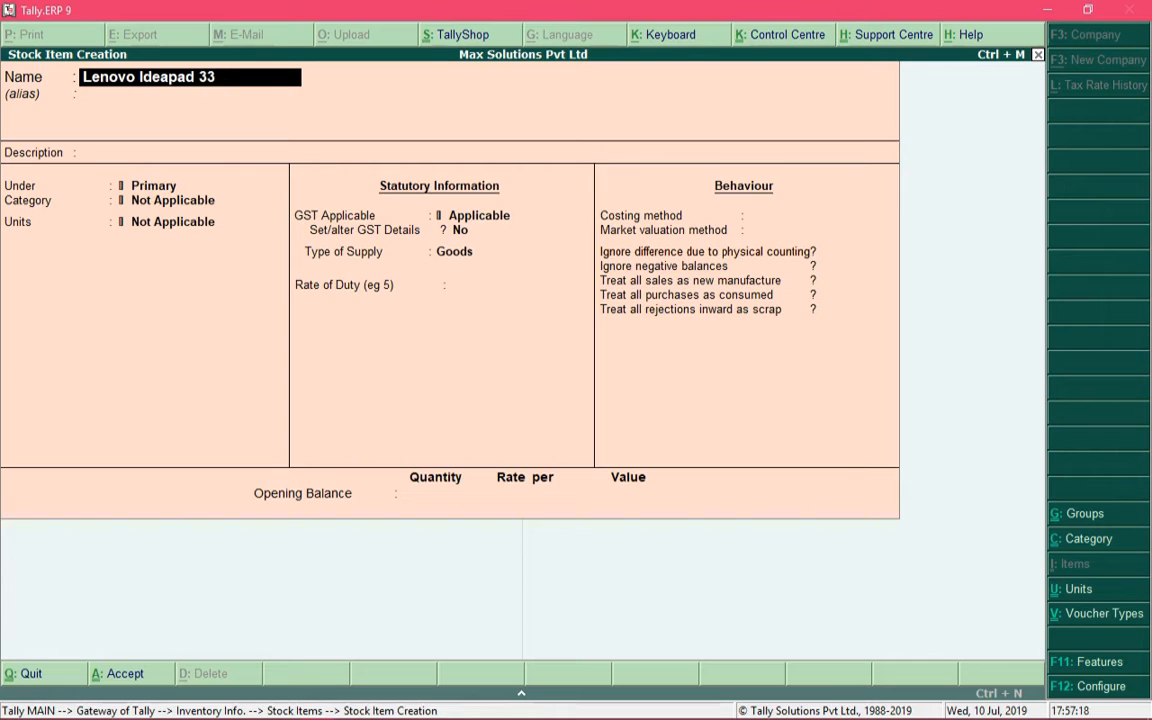
pyautogui.write('0 - 81d')
pyautogui.press('BackSpace')
pyautogui.write('DE00G')
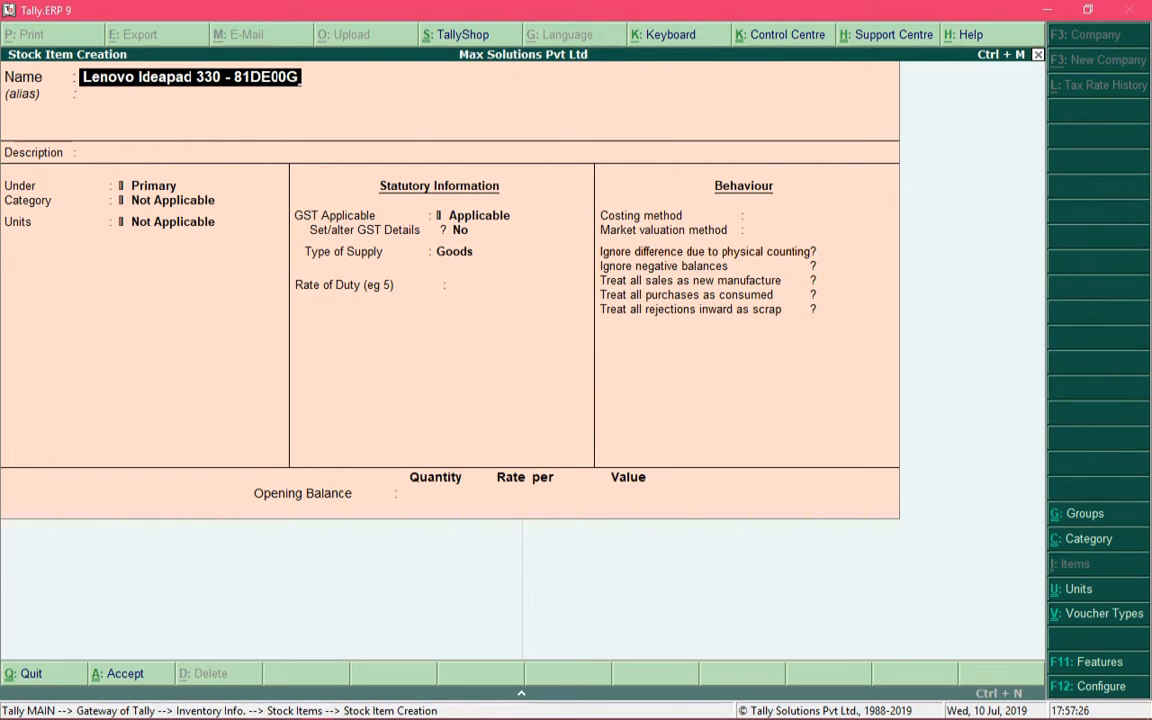
pyautogui.write('FIN')
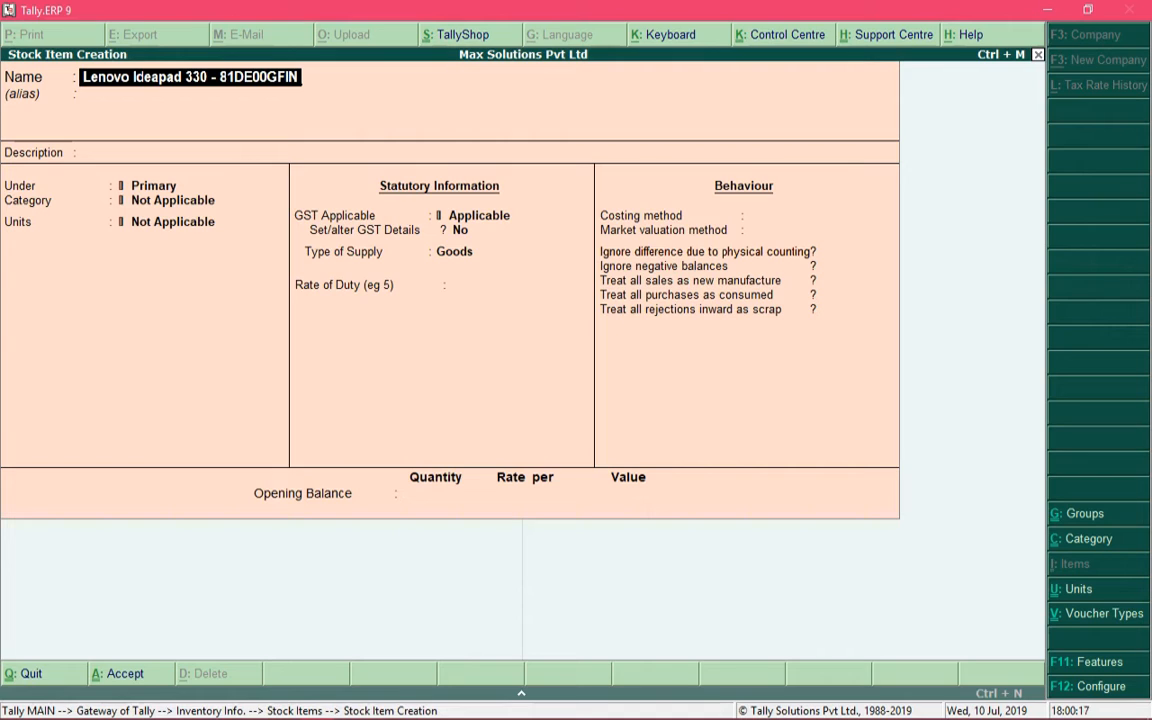
pyautogui.press('Return')
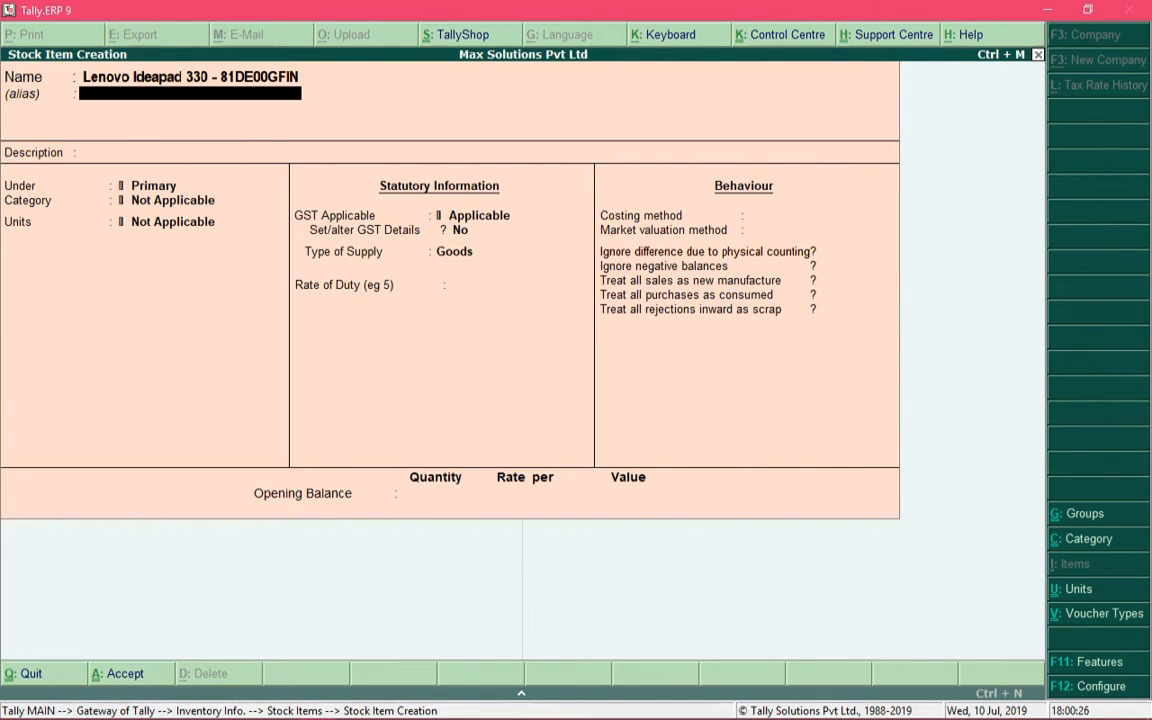
# Leave the alias blank and enter the item description "7th Gen - i3 Processor - 1TB HDD - DOS".
pyautogui.press('Return')
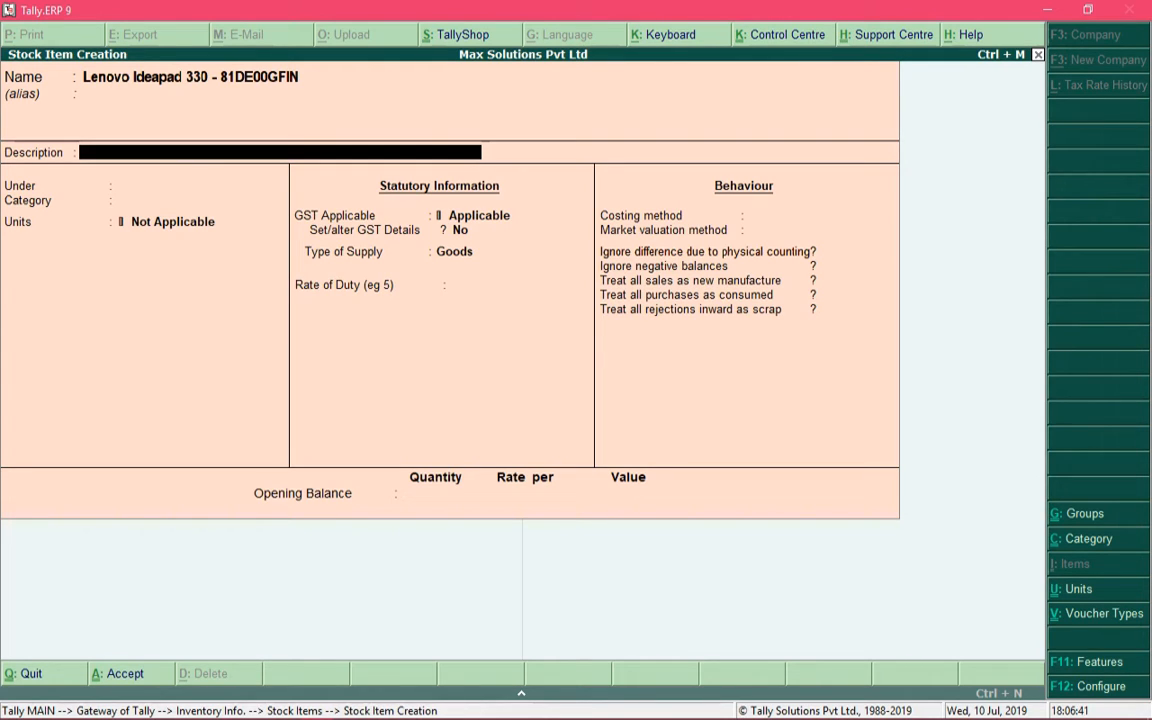
pyautogui.write('7th Gen - i3 Process')
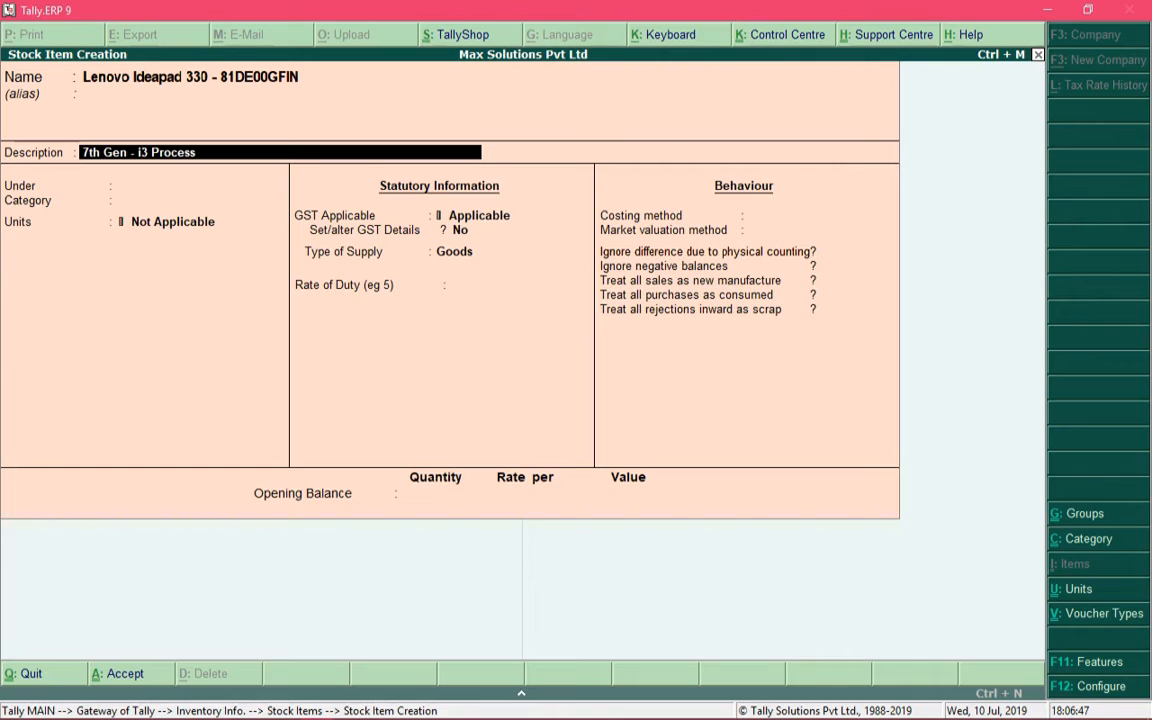
pyautogui.write('or - 1TB HDD - DOS')
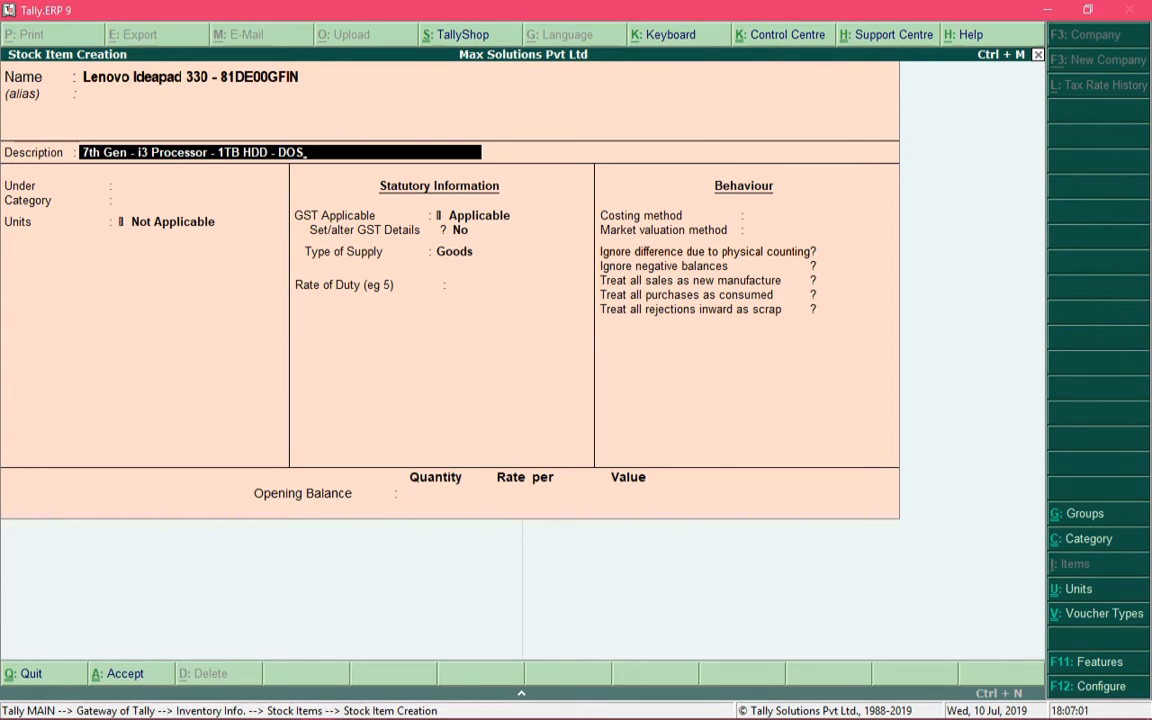
pyautogui.press('Return')
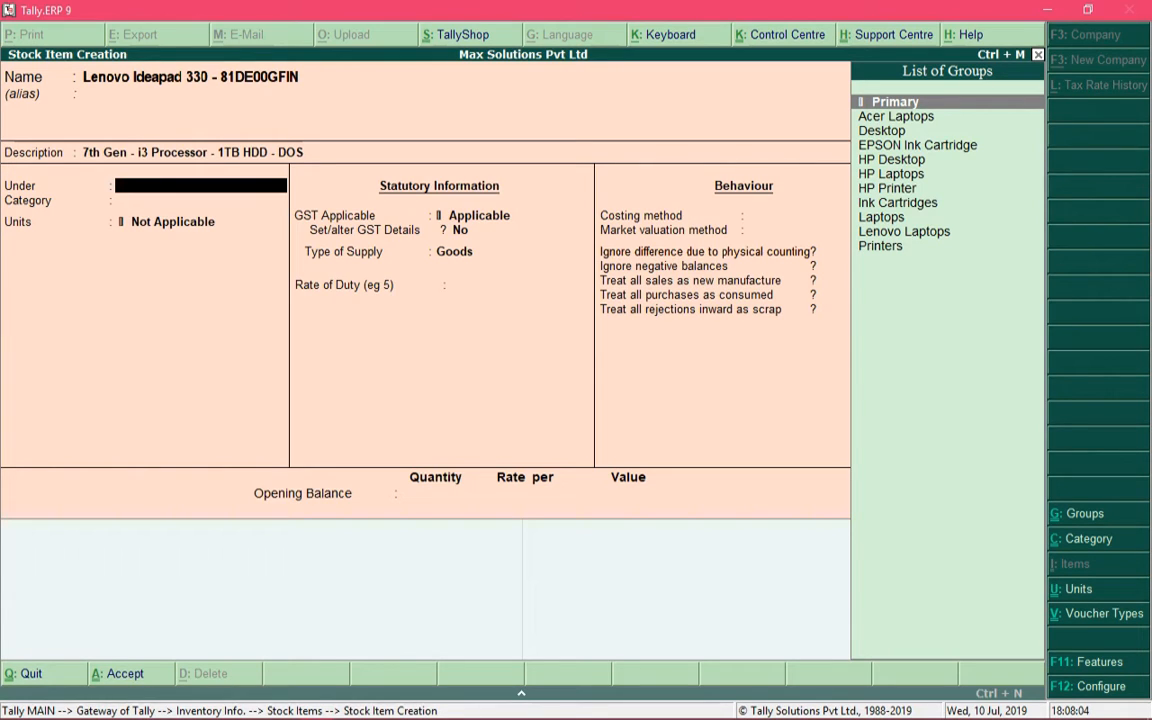
# Place the stock item under the Lenovo Laptops group.
pyautogui.press('Down')
pyautogui.press('Down')
pyautogui.press('Down')
pyautogui.press('Down')
pyautogui.press('Down')
pyautogui.press('Down')
pyautogui.press('Down')
pyautogui.press('Down')
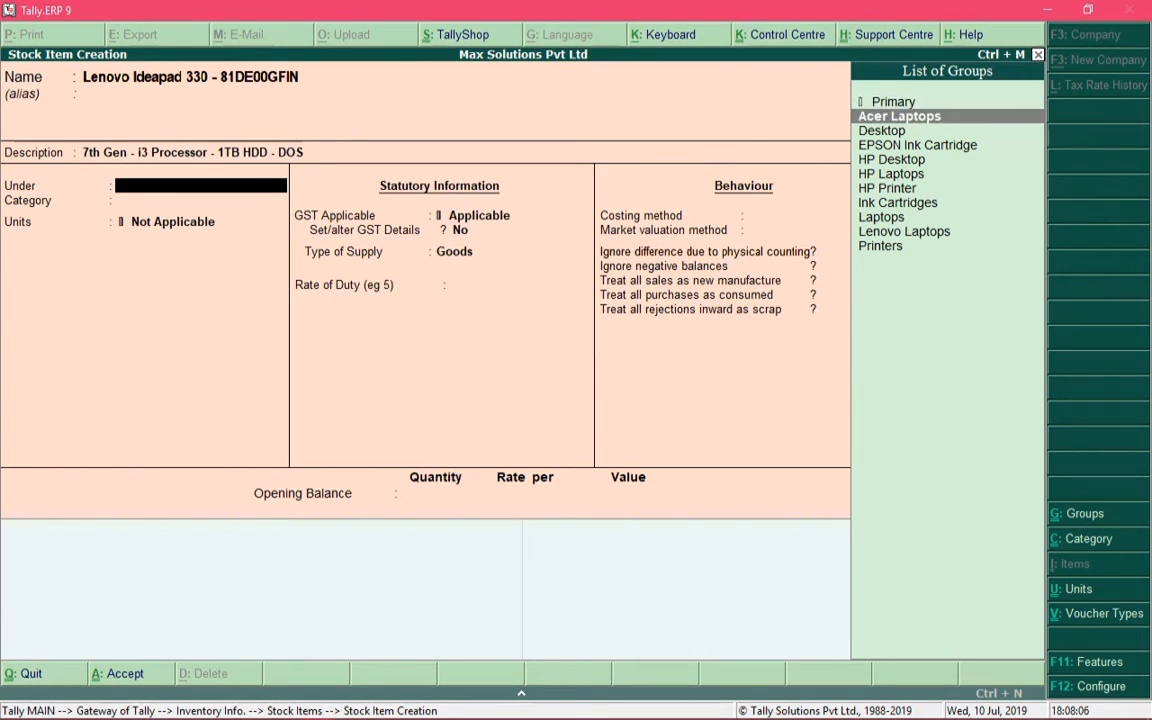
pyautogui.press('Down')
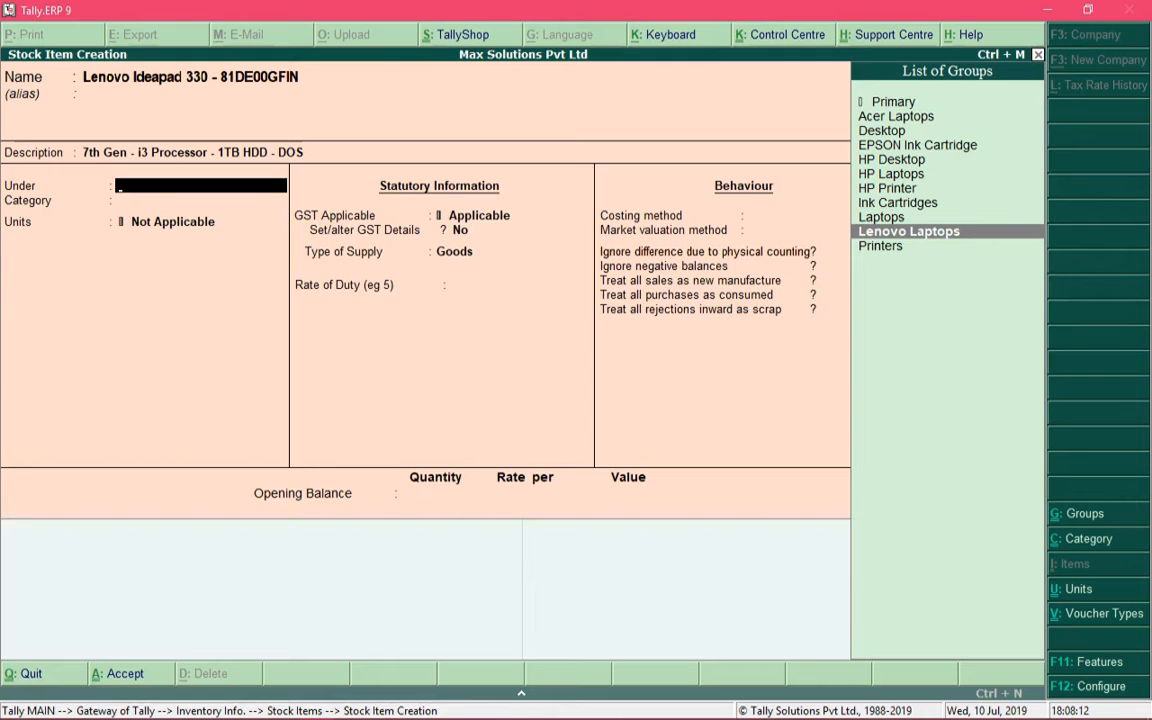
pyautogui.write('leno')
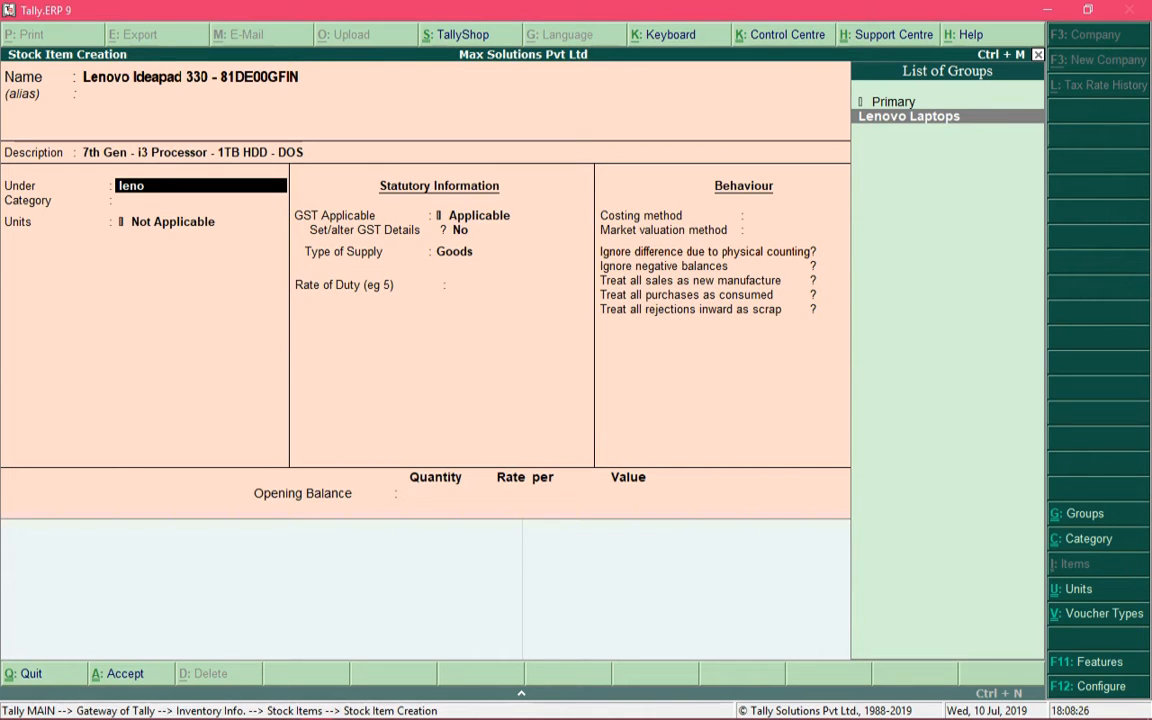
pyautogui.press('Return')
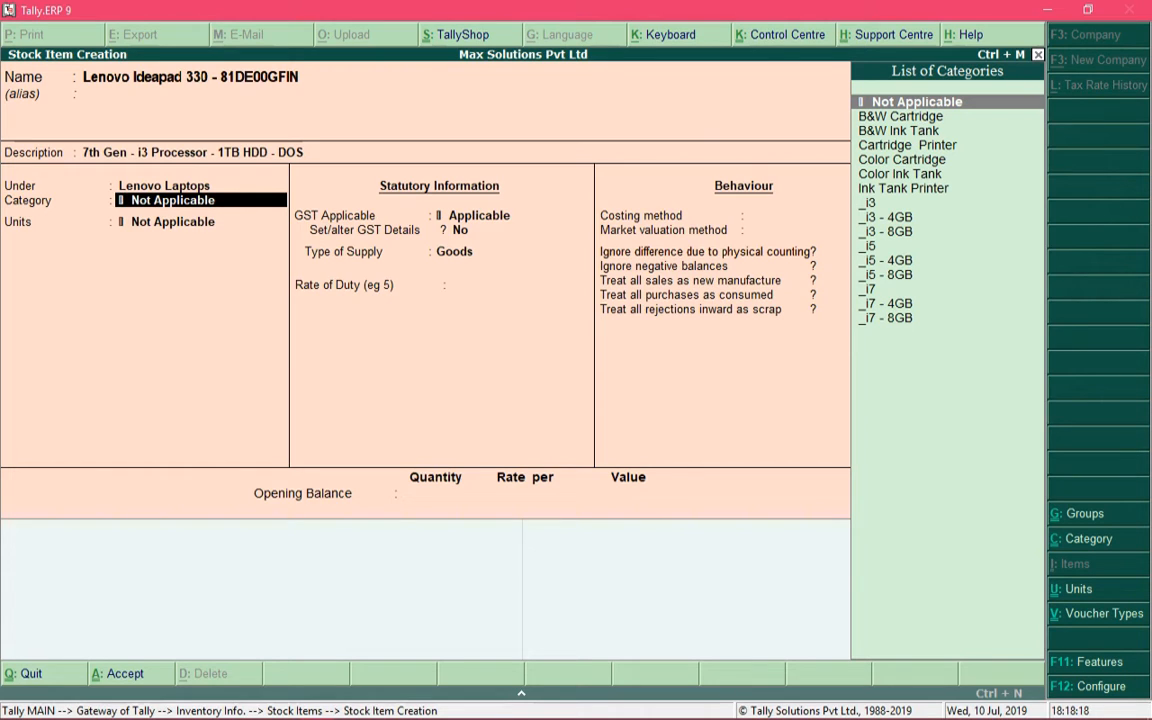
# Assign the stock item to the category "_i3 - 4GB".
pyautogui.write('_')
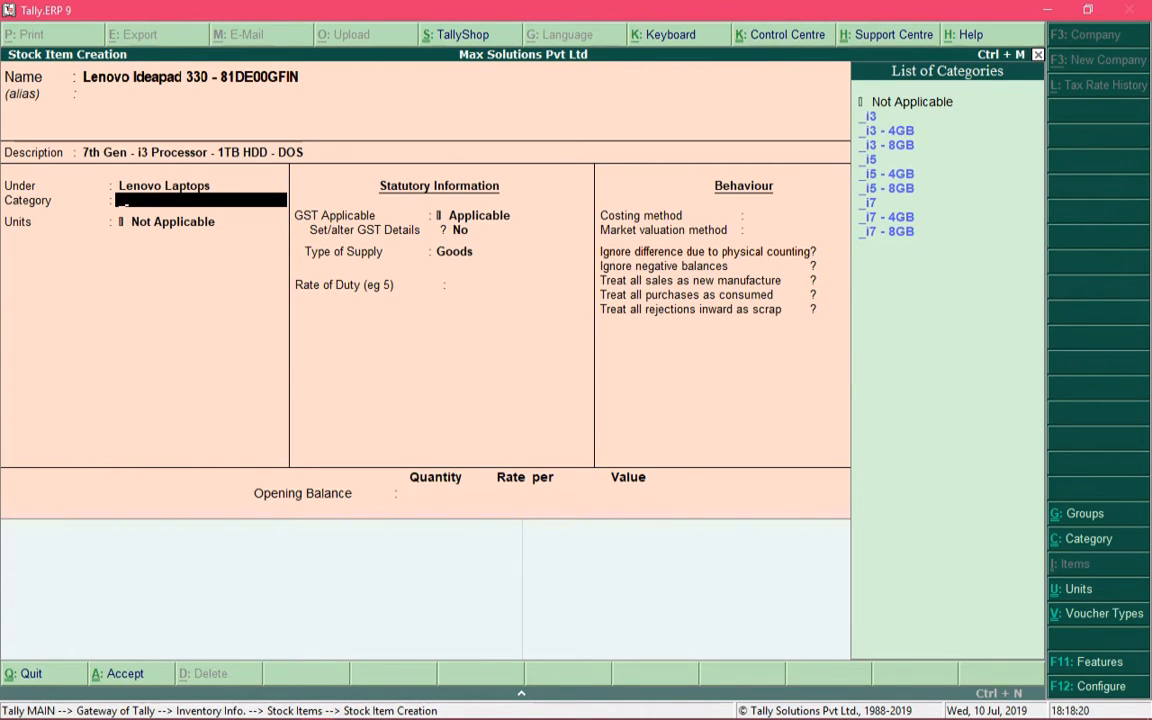
pyautogui.write('i3 - 4')
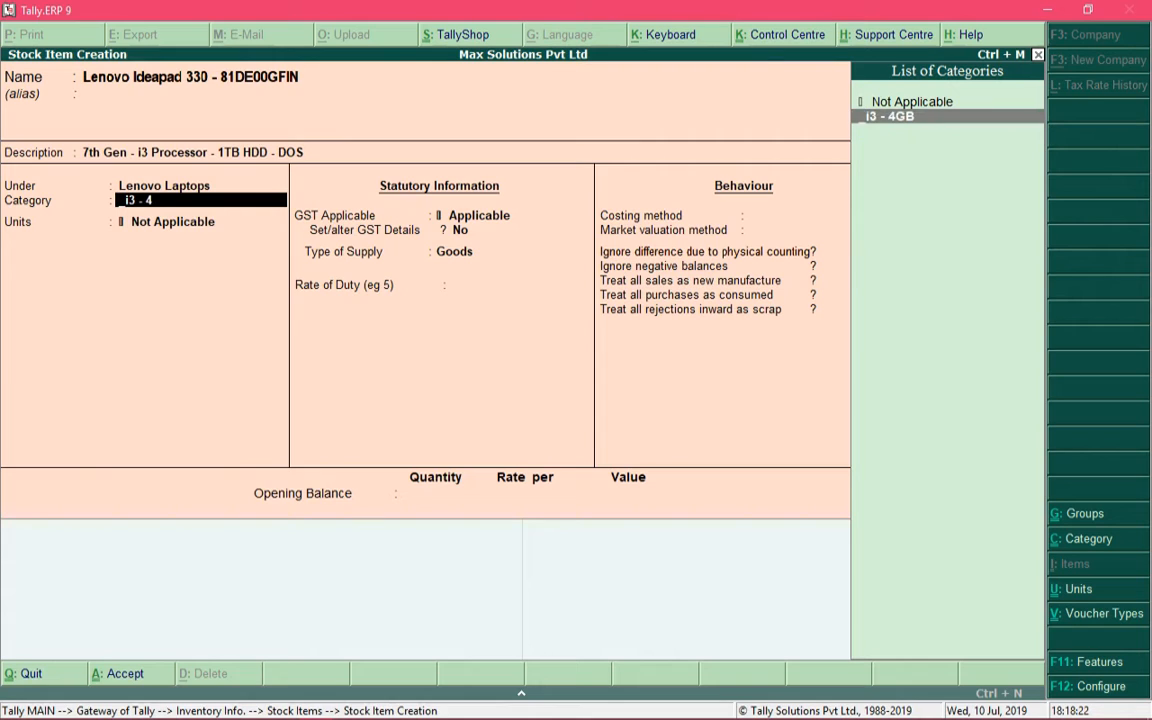
pyautogui.write('GB')
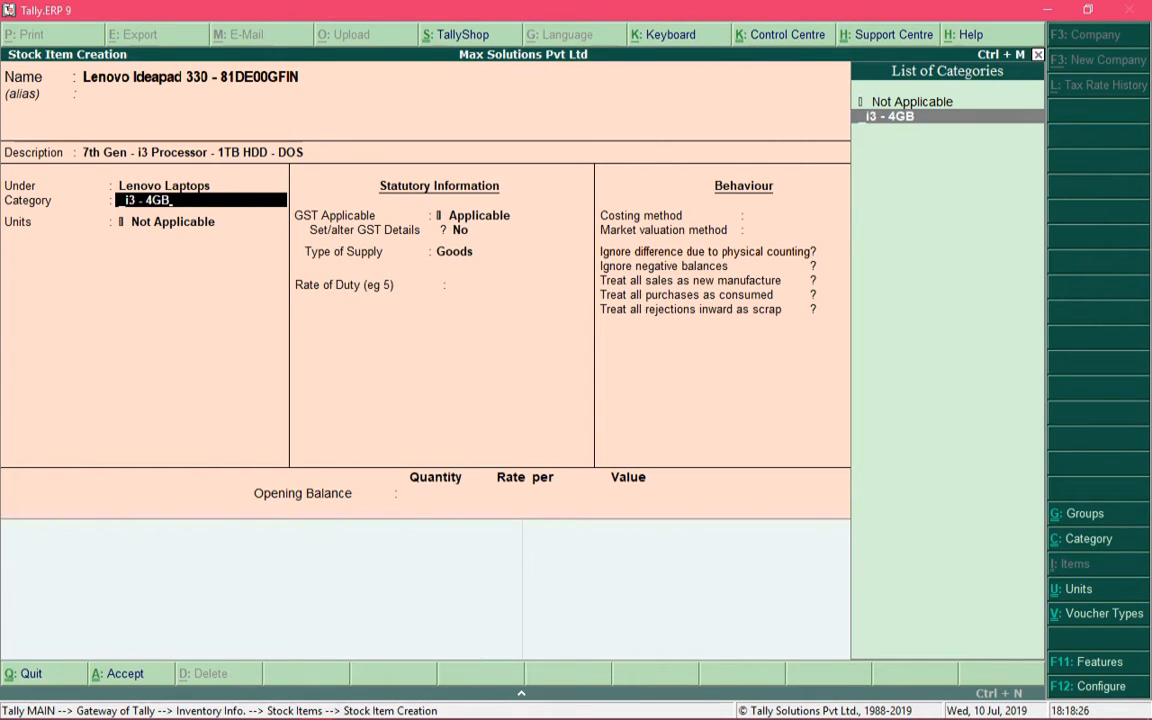
pyautogui.press('Return')
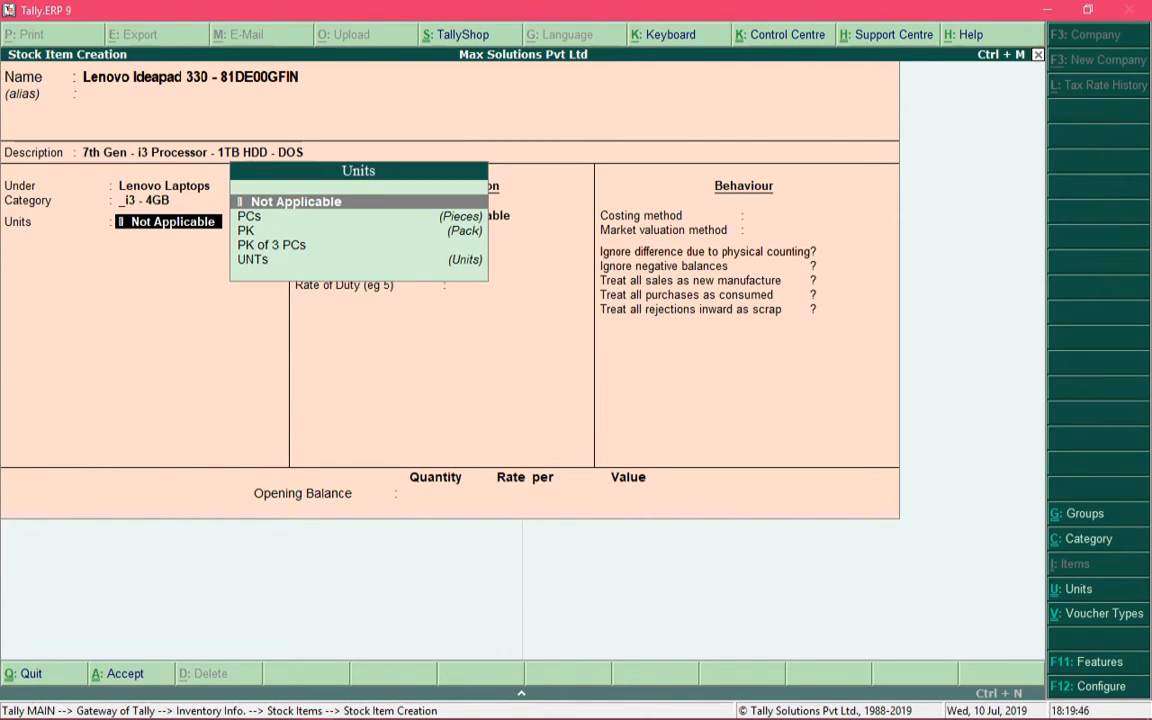
# Set the item's unit of measure to UNTs and keep GST as Applicable.
pyautogui.press('Down')
pyautogui.press('Down')
pyautogui.press('Down')
pyautogui.press('Down')
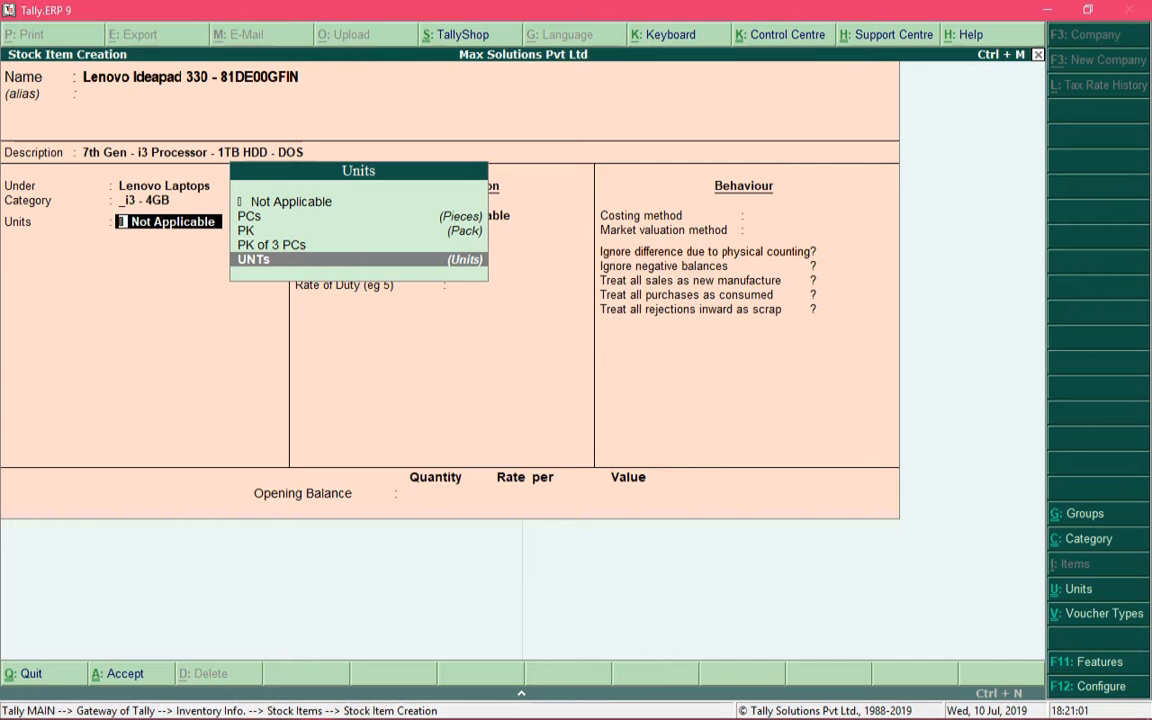
pyautogui.press('Return')
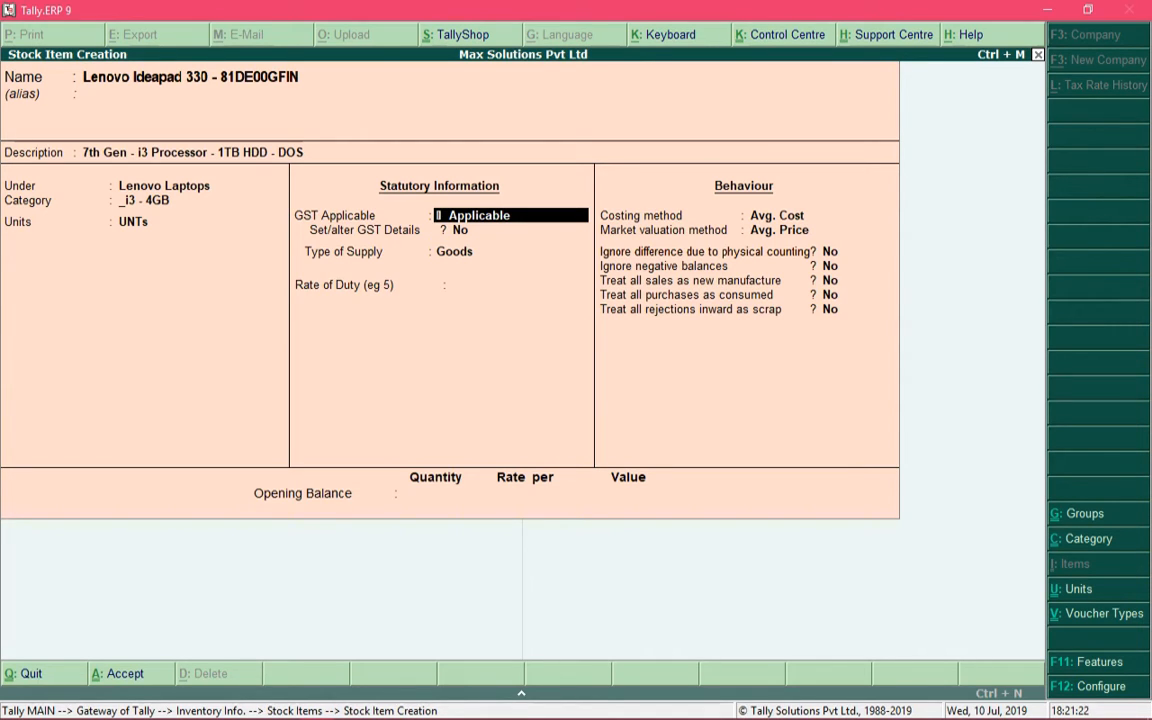
pyautogui.press('Return')
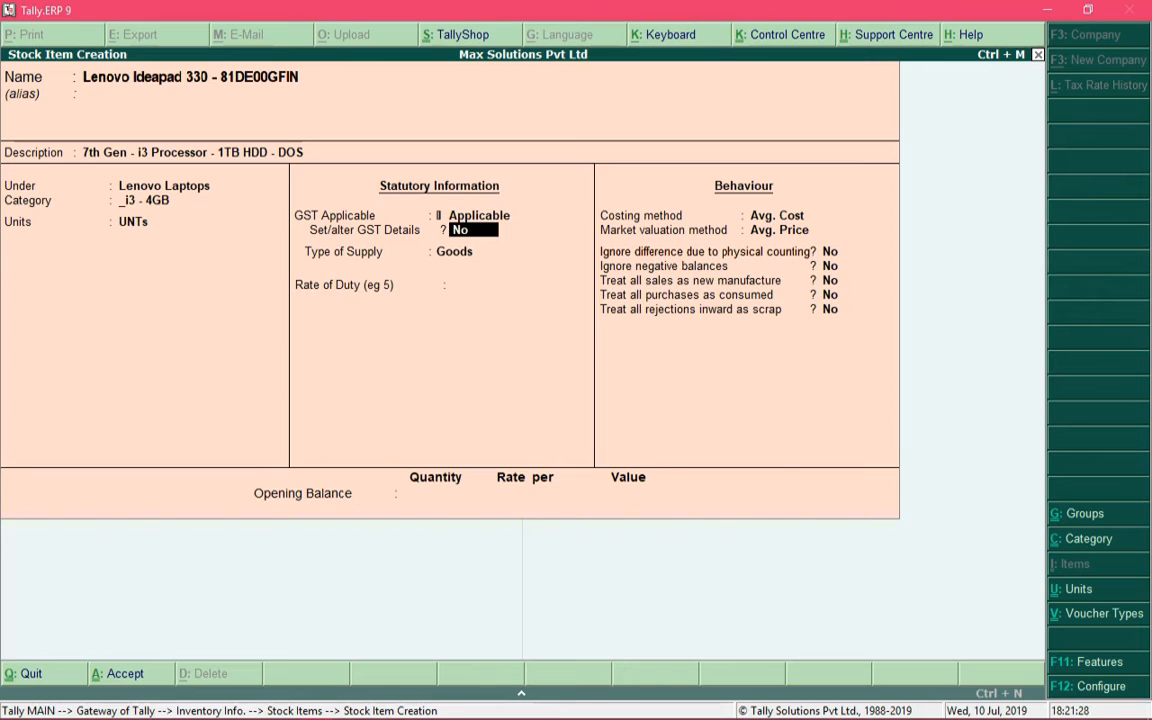
pyautogui.write('y')
pyautogui.press('Return')
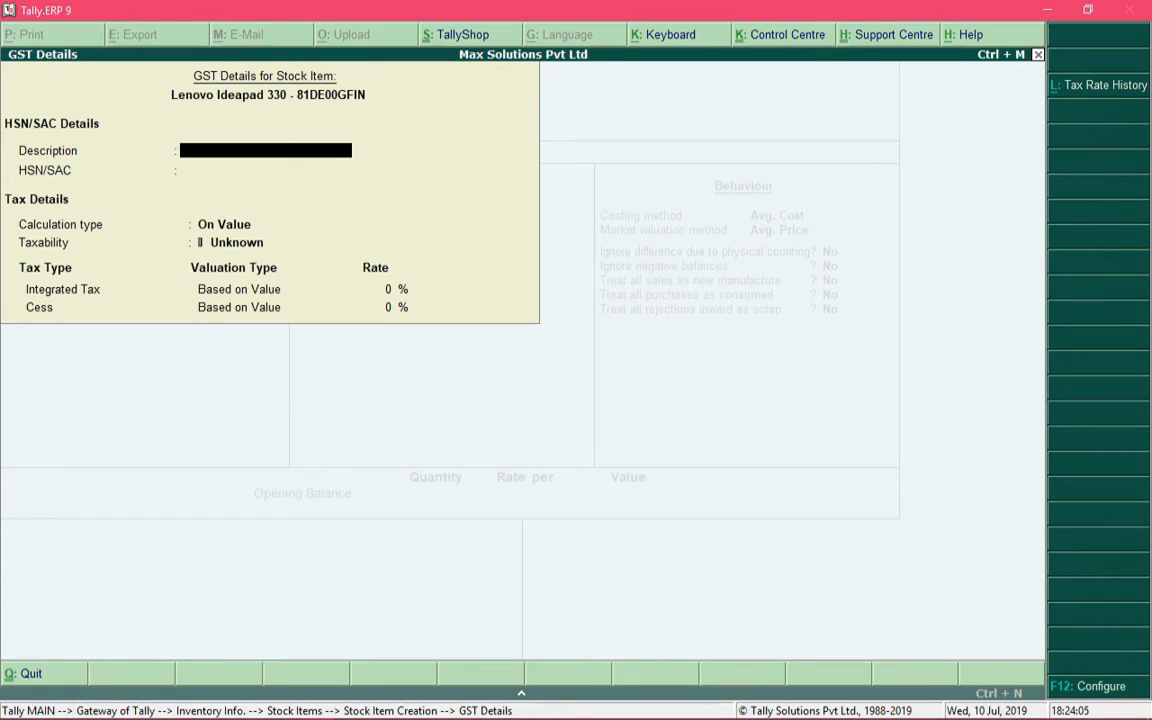
pyautogui.press('Escape')
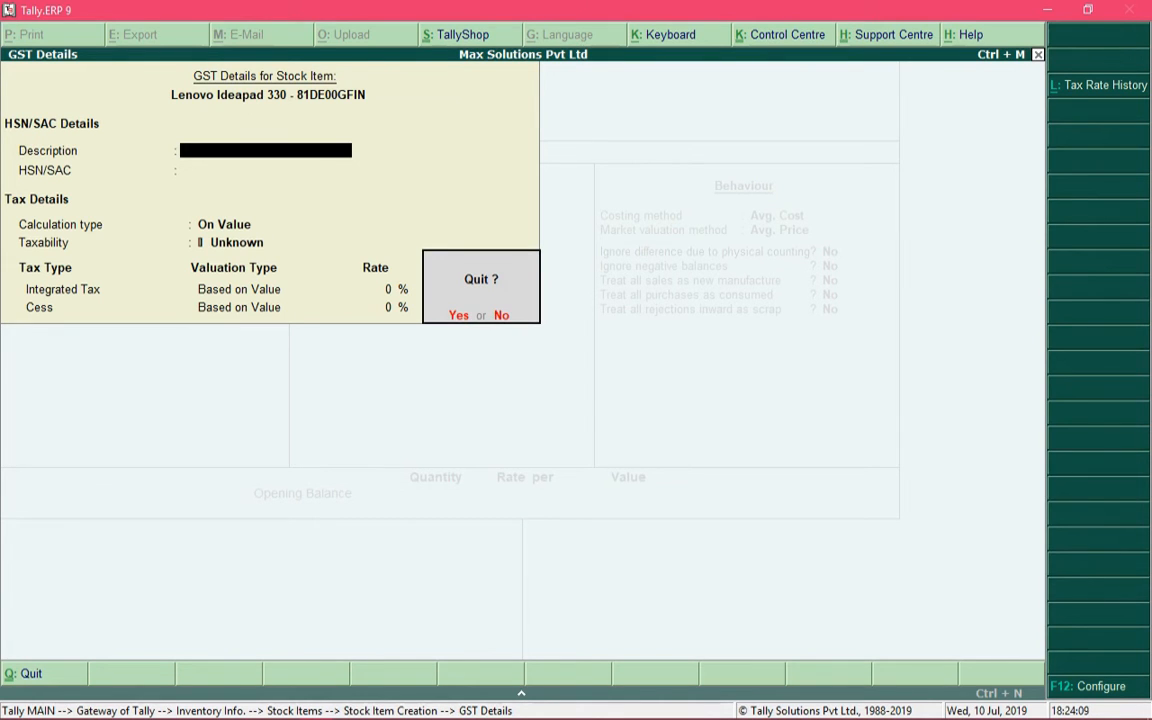
pyautogui.press('y')
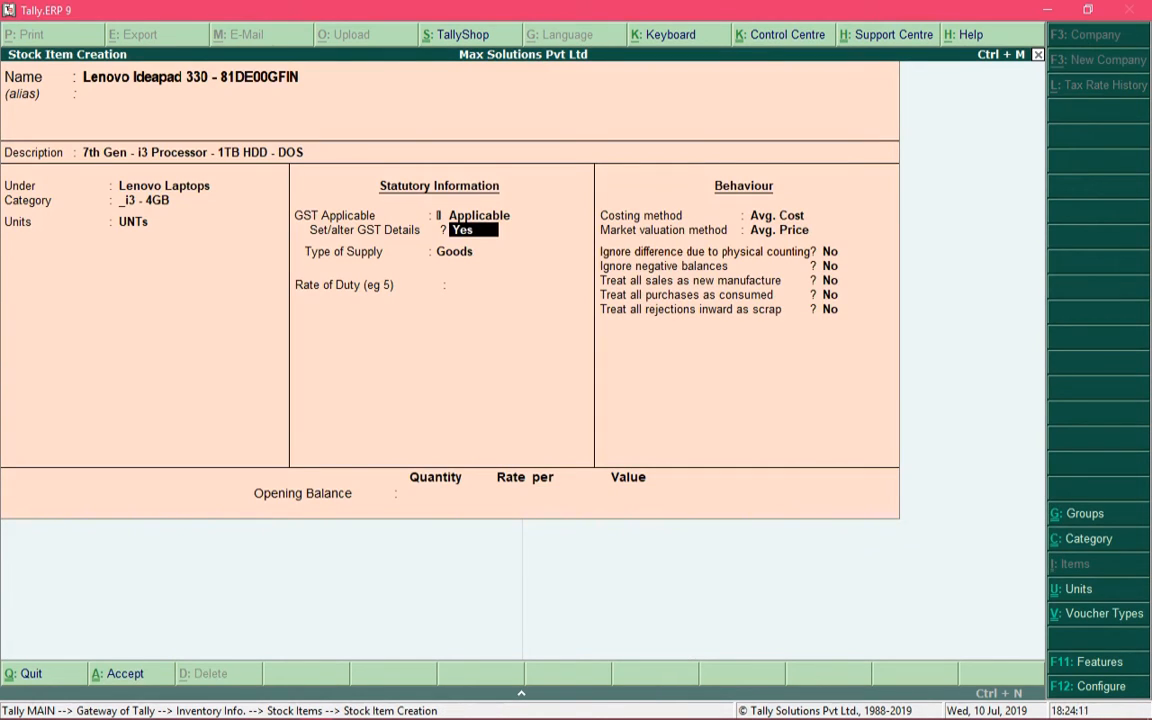
pyautogui.press('Return')
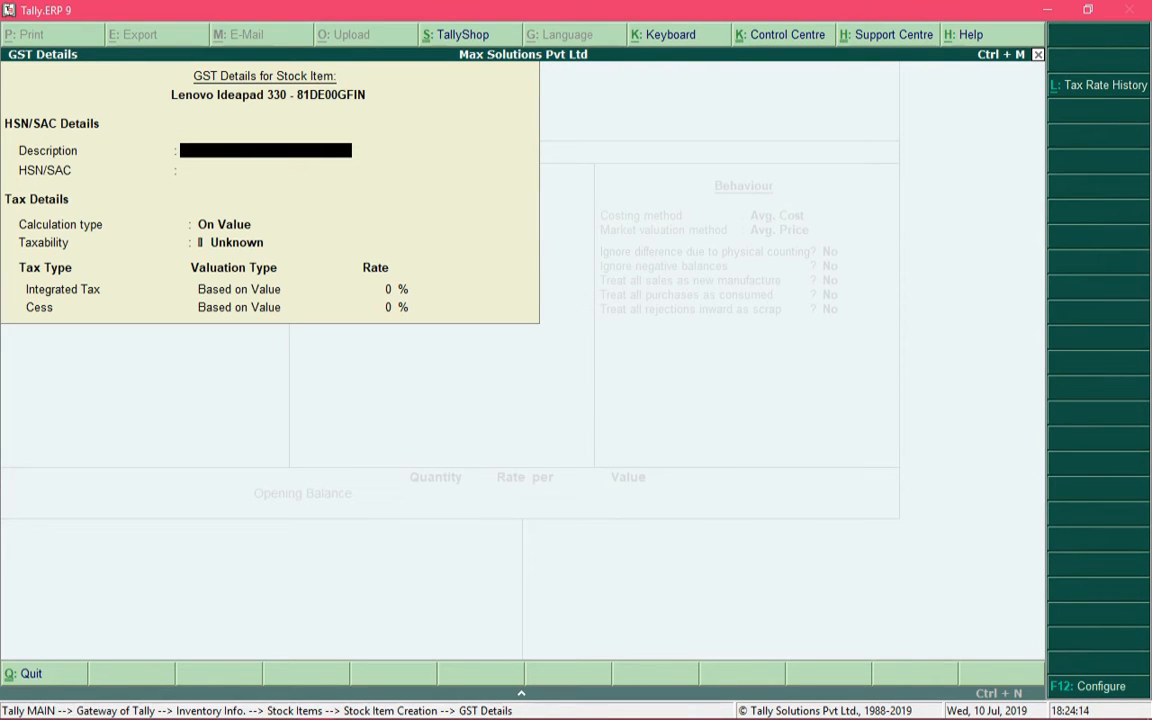
pyautogui.press('Escape')
pyautogui.write('y')
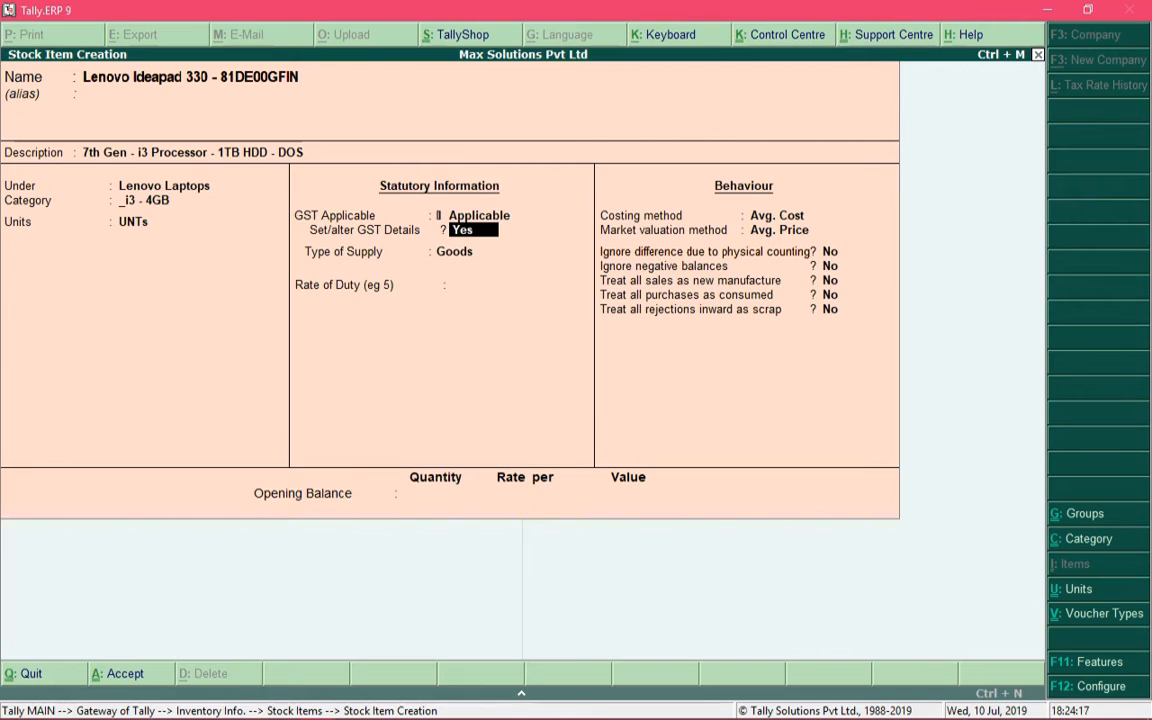
# Set the set/alter GST details option to No, keep Goods as the supply type, and leave the duty rate unspecified.
pyautogui.write('n')
pyautogui.press('Return')
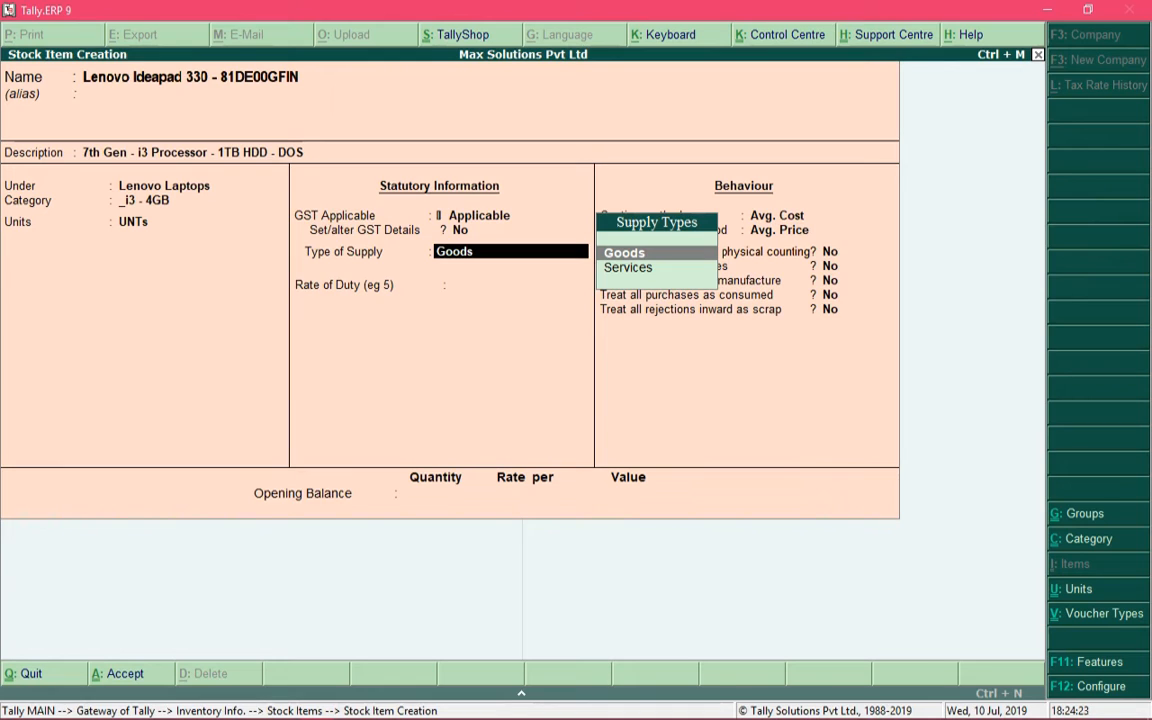
pyautogui.press('Return')
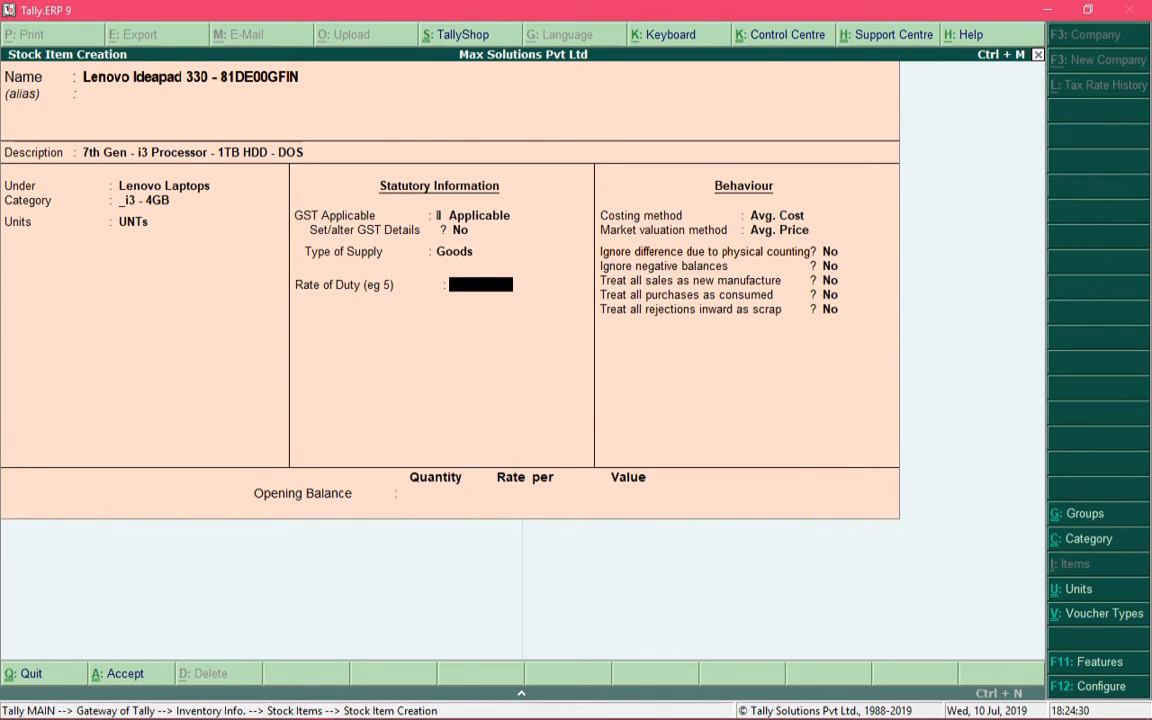
pyautogui.press('Return')
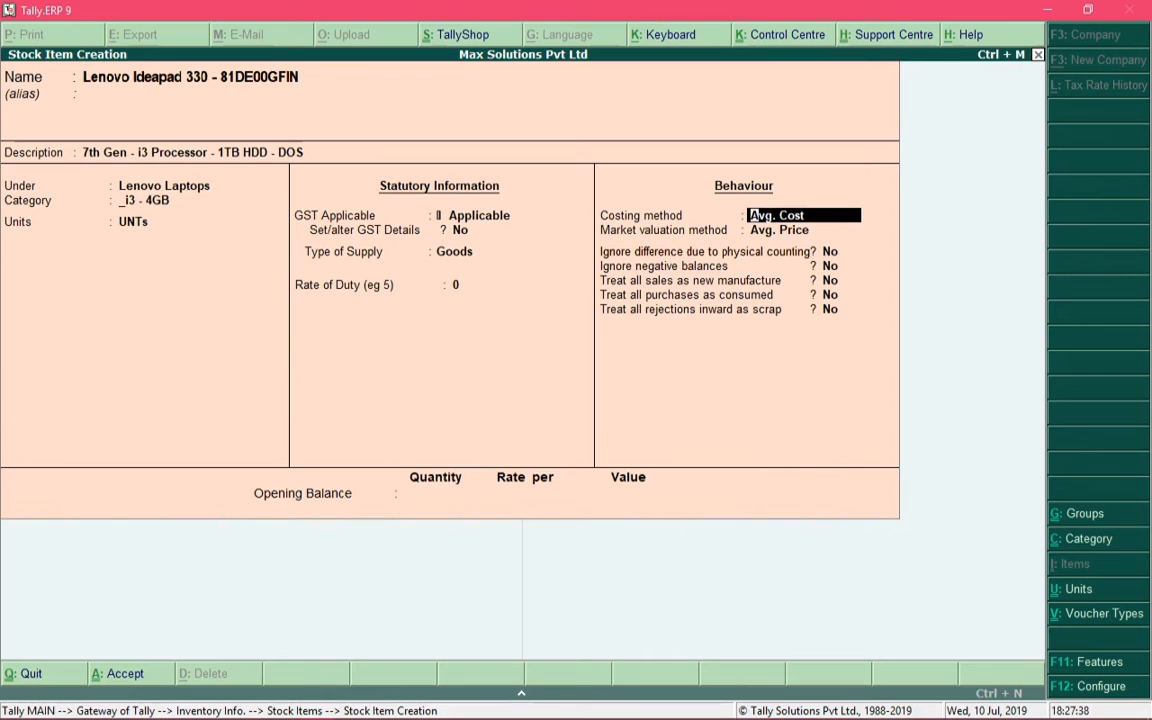
# Examine the available costing methods for the stock item, from At Zero Cost through FIFO and LIFO variants to Std. Cost.
pyautogui.press('BackSpace')
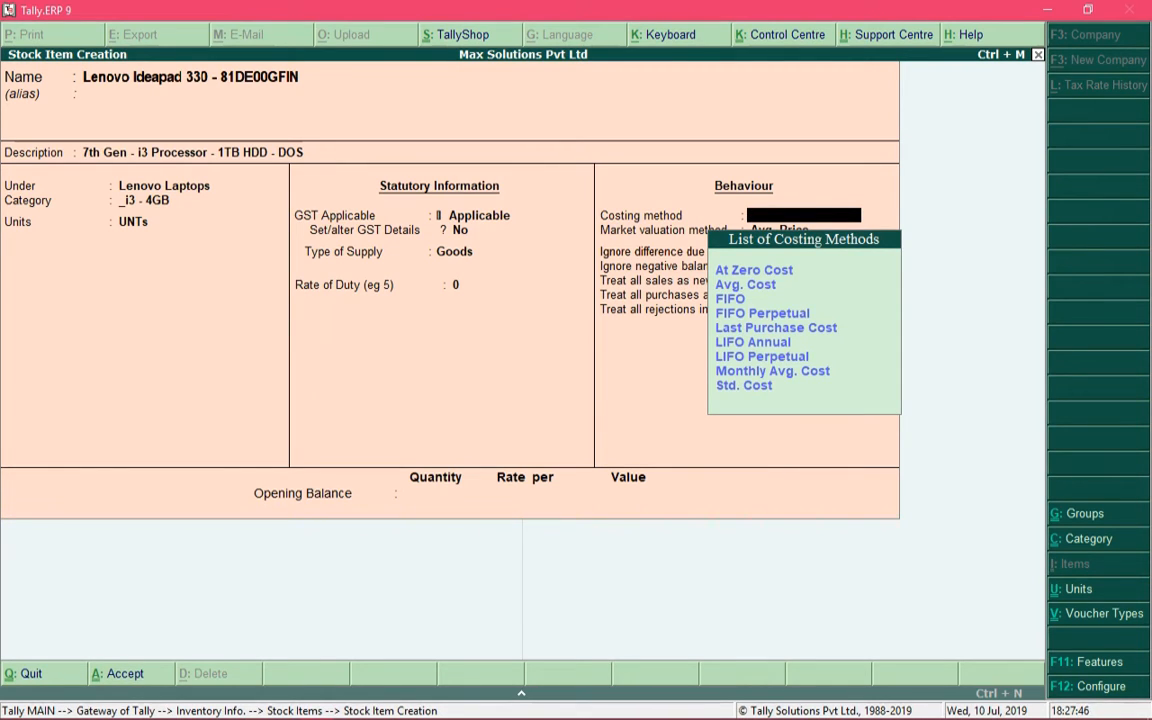
pyautogui.press('Down')
pyautogui.press('Down')
pyautogui.press('Down')
pyautogui.press('Down')
pyautogui.press('Down')
pyautogui.press('Down')
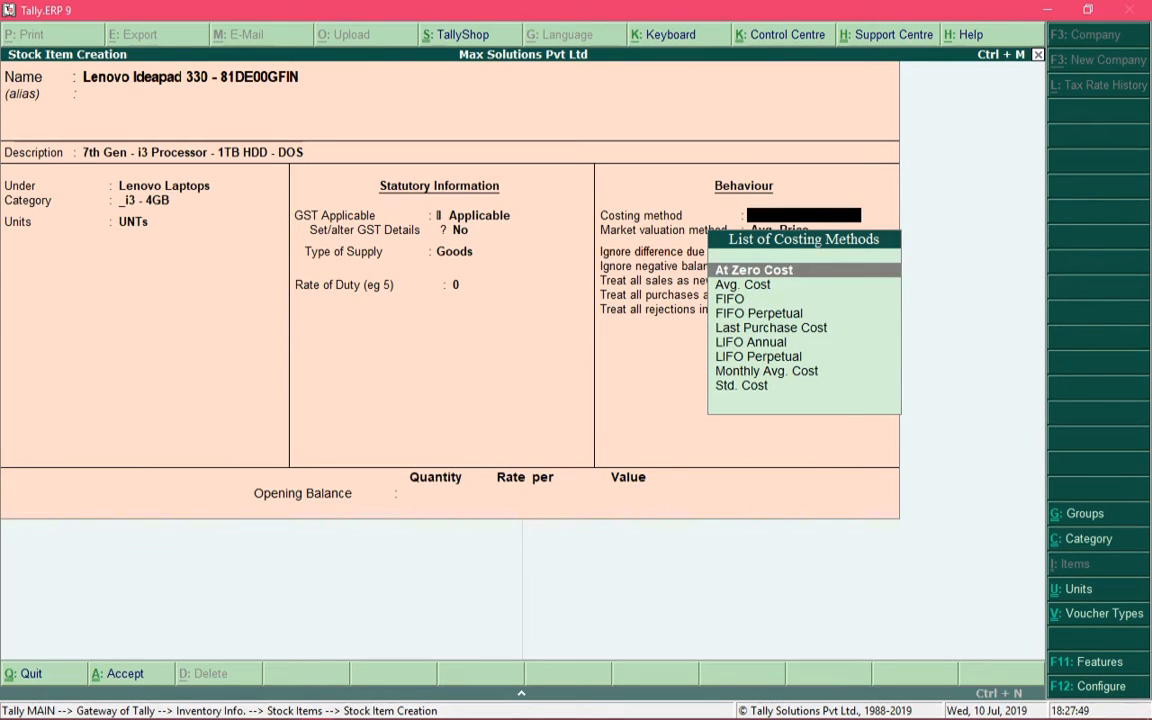
pyautogui.press('Down')
pyautogui.press('Down')
pyautogui.press('Down')
pyautogui.press('Up')
pyautogui.press('Up')
pyautogui.press('Up')
pyautogui.press('Up')
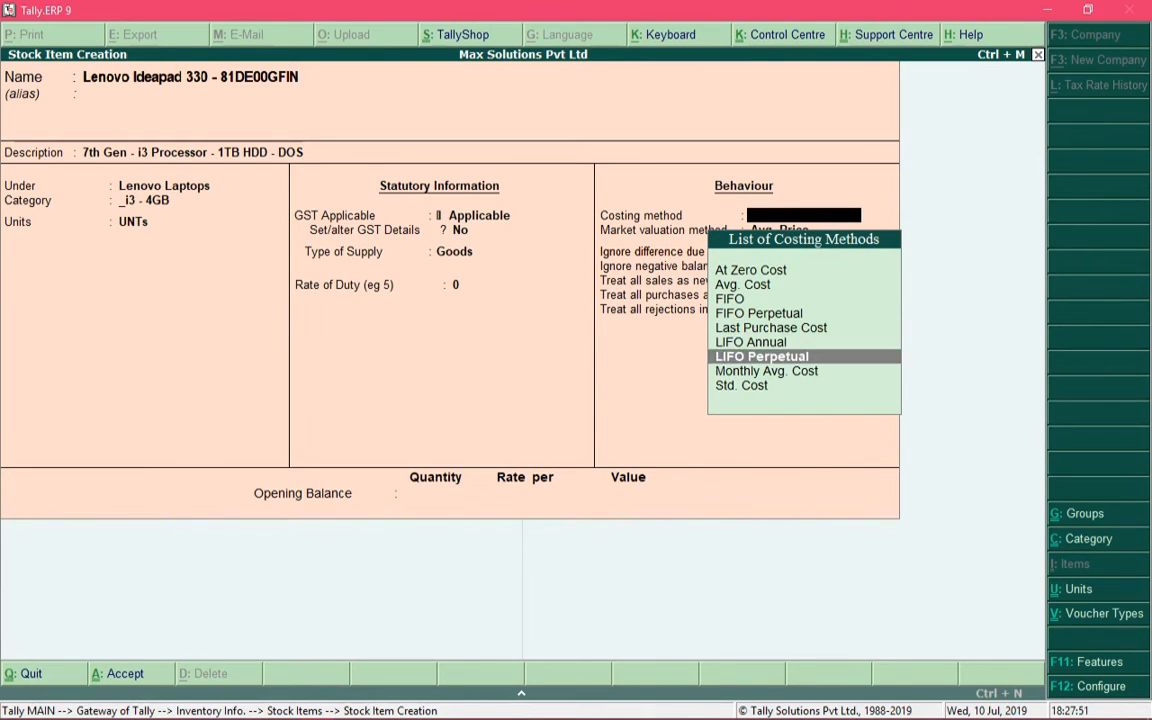
pyautogui.press('Up')
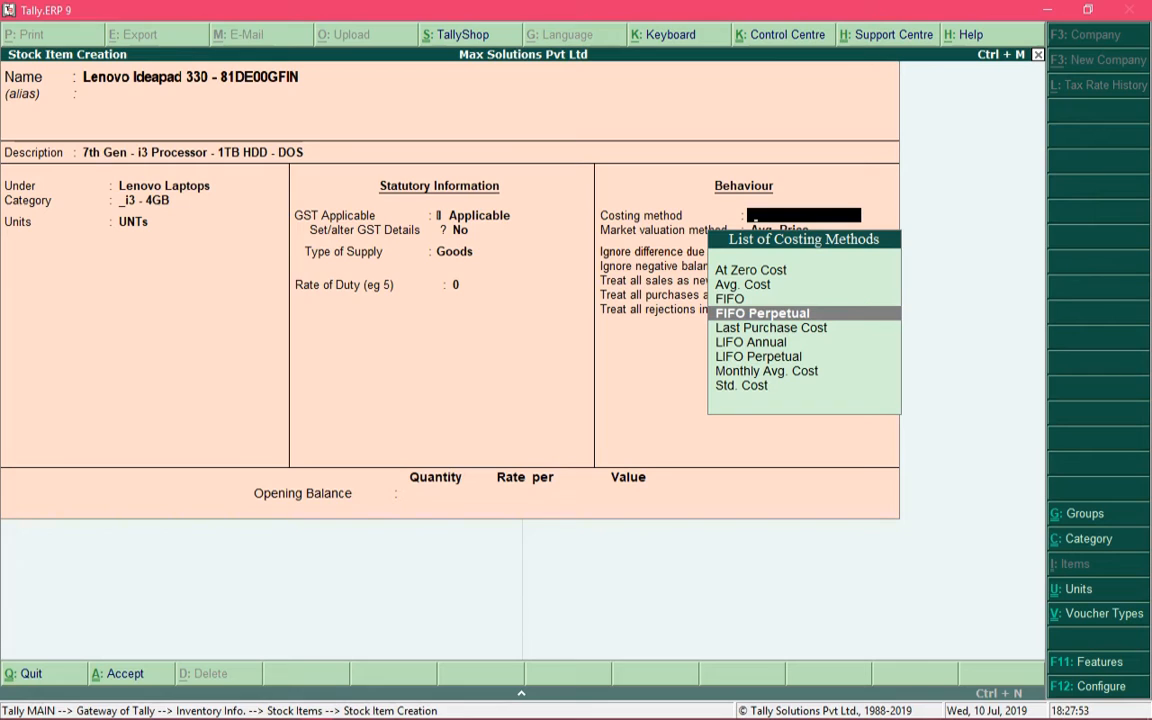
pyautogui.press('Up')
pyautogui.press('Down')
pyautogui.press('Down')
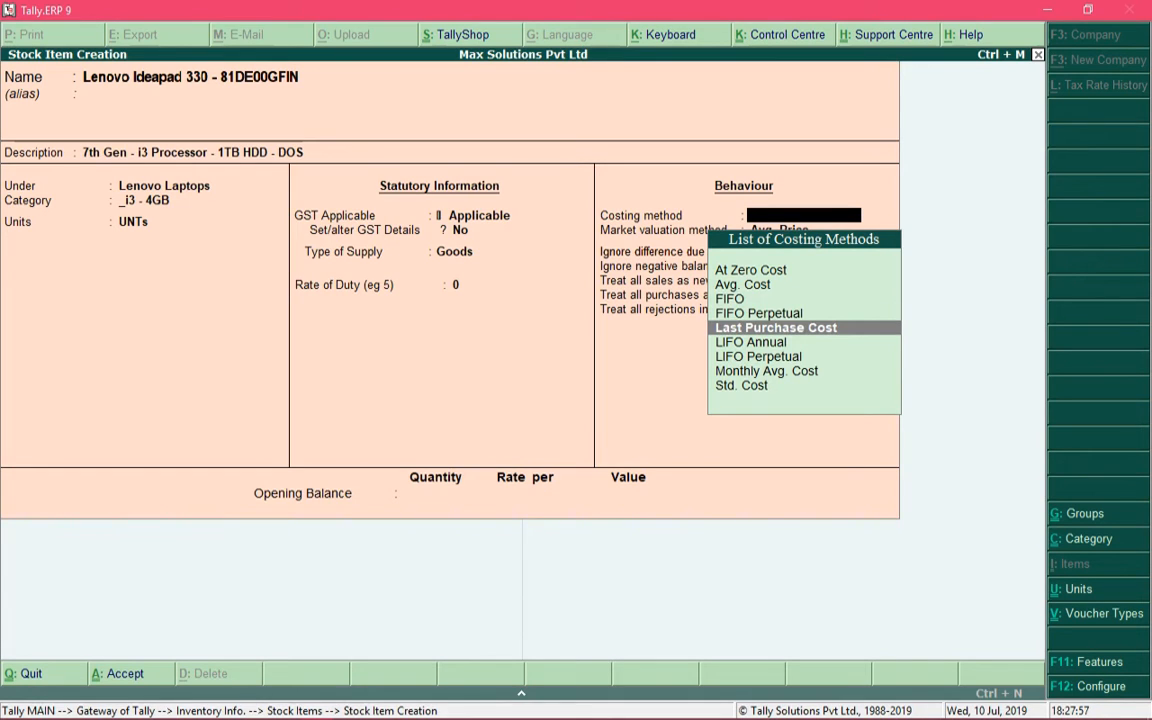
pyautogui.press('Up')
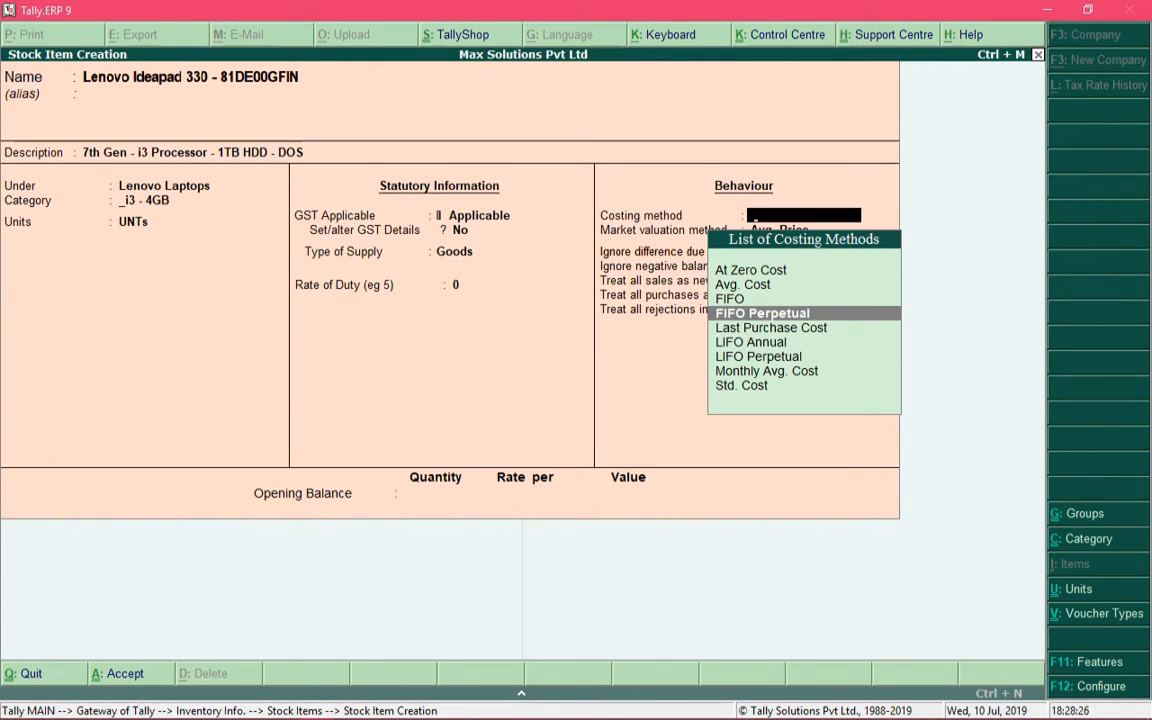
pyautogui.press('Up')
pyautogui.press('Up')
pyautogui.press('Up')
pyautogui.press('Down')
pyautogui.press('Down')
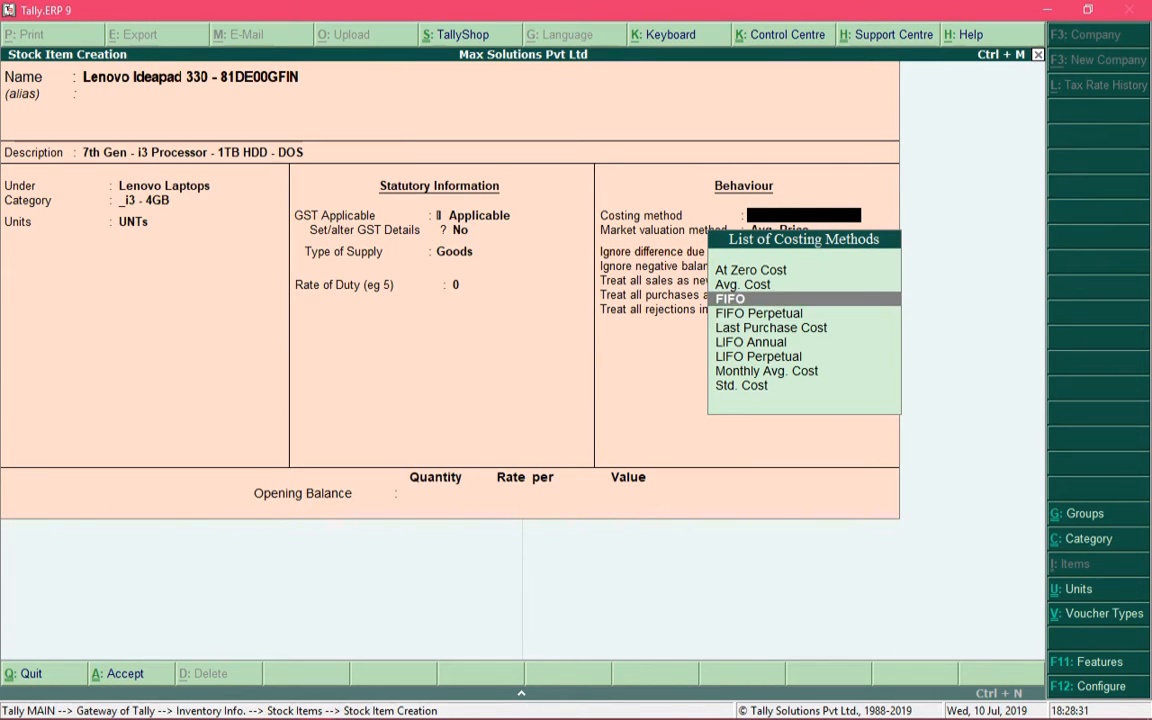
pyautogui.press('Down')
pyautogui.press('Down')
pyautogui.press('Down')
pyautogui.press('Down')
pyautogui.press('Down')
pyautogui.press('Down')
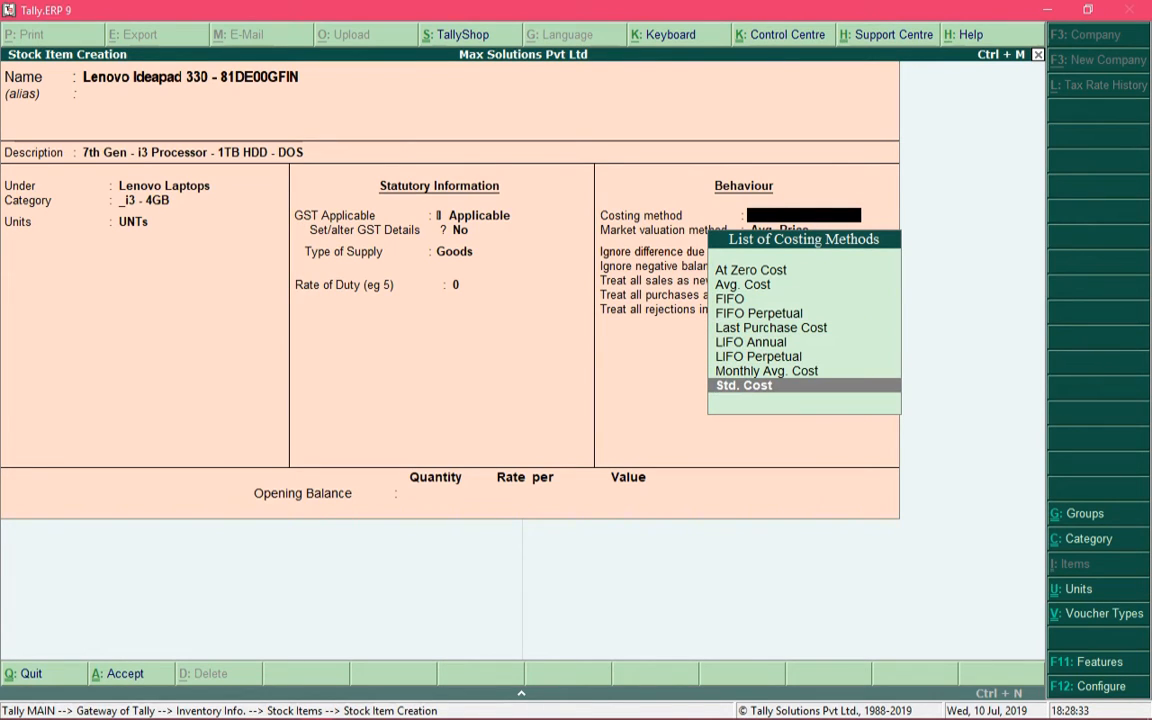
pyautogui.press('Up')
pyautogui.press('Up')
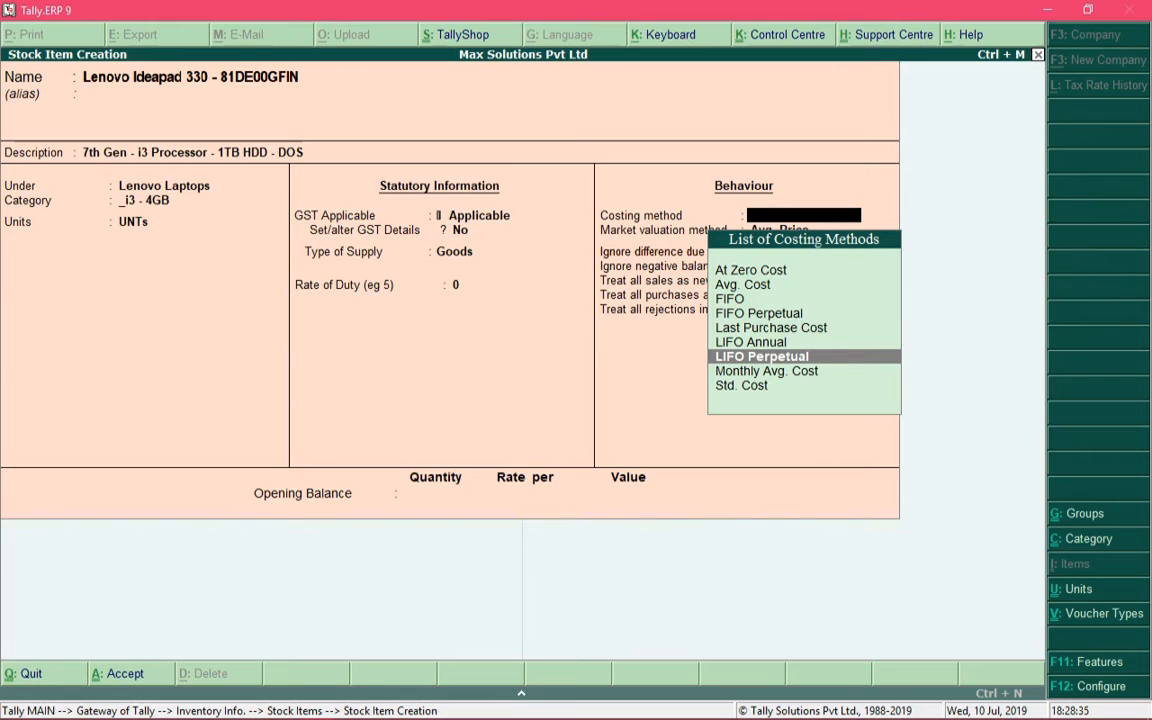
pyautogui.press('Up')
pyautogui.press('Up')
pyautogui.press('Up')
pyautogui.press('Up')
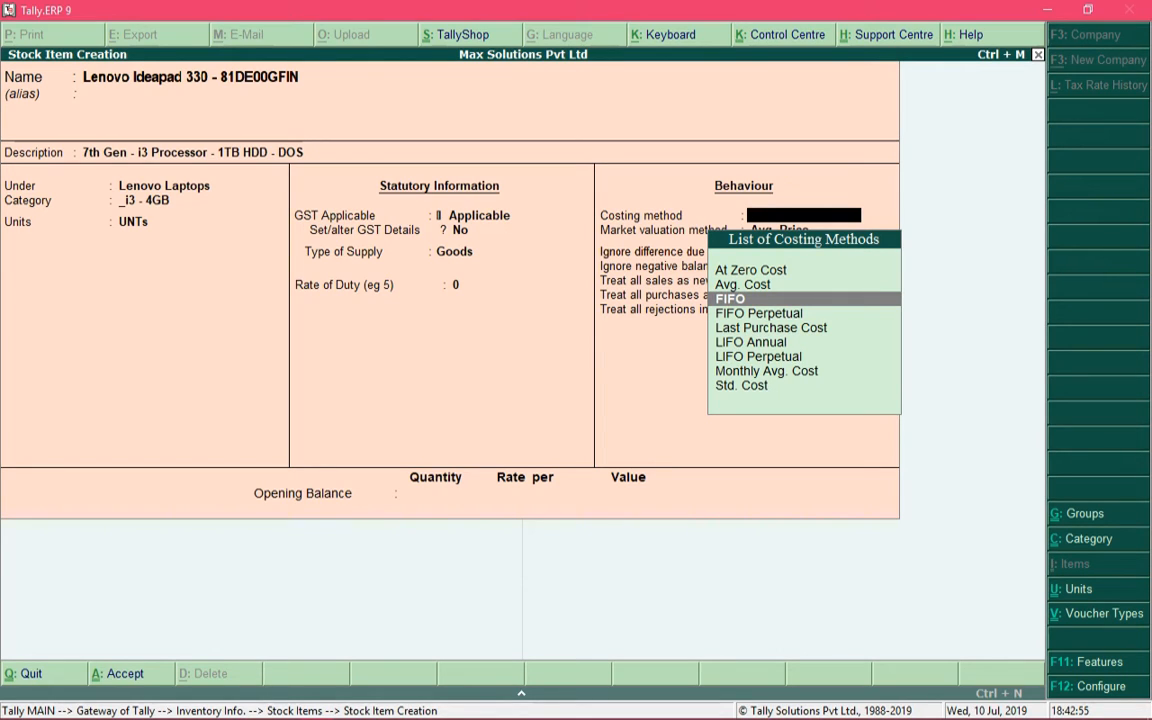
pyautogui.press('Up')
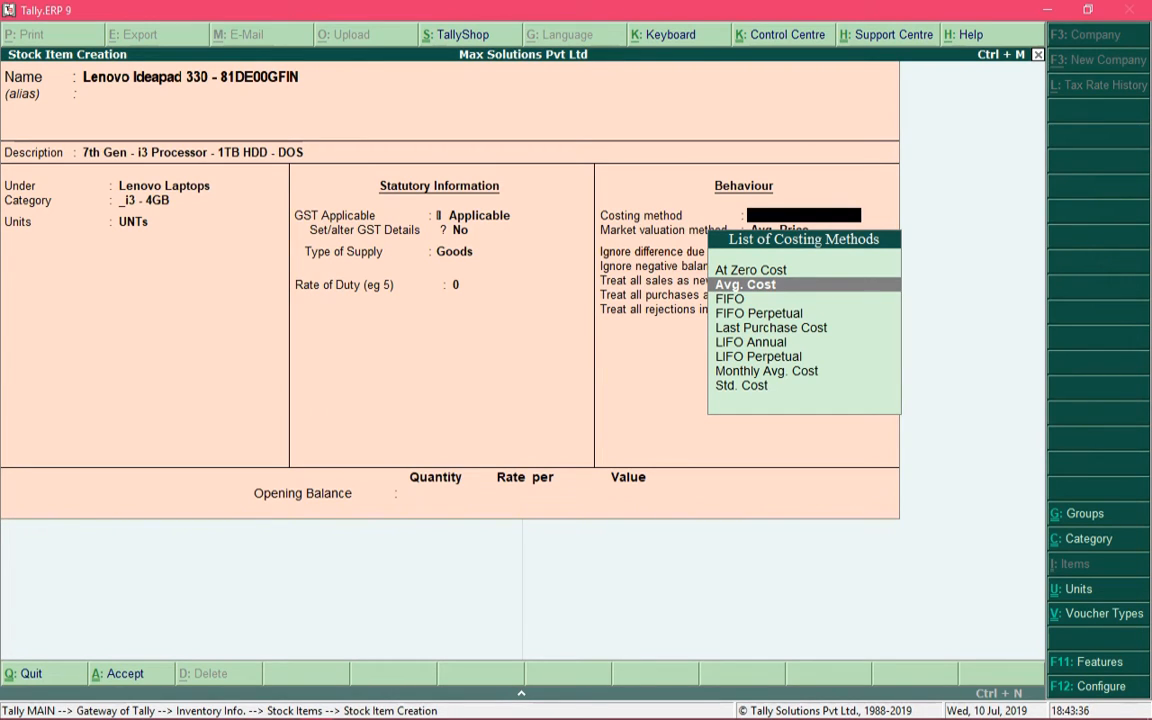
pyautogui.press('Down')
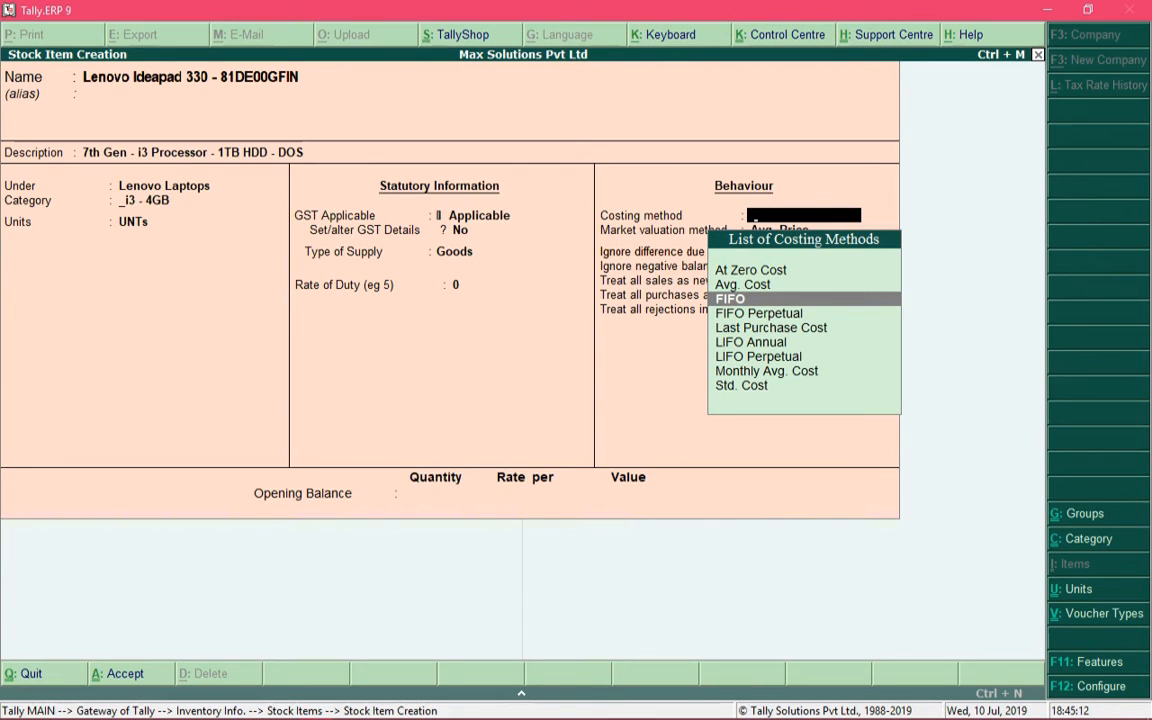
pyautogui.press('Down')
pyautogui.press('Down')
pyautogui.press('Down')
pyautogui.press('Down')
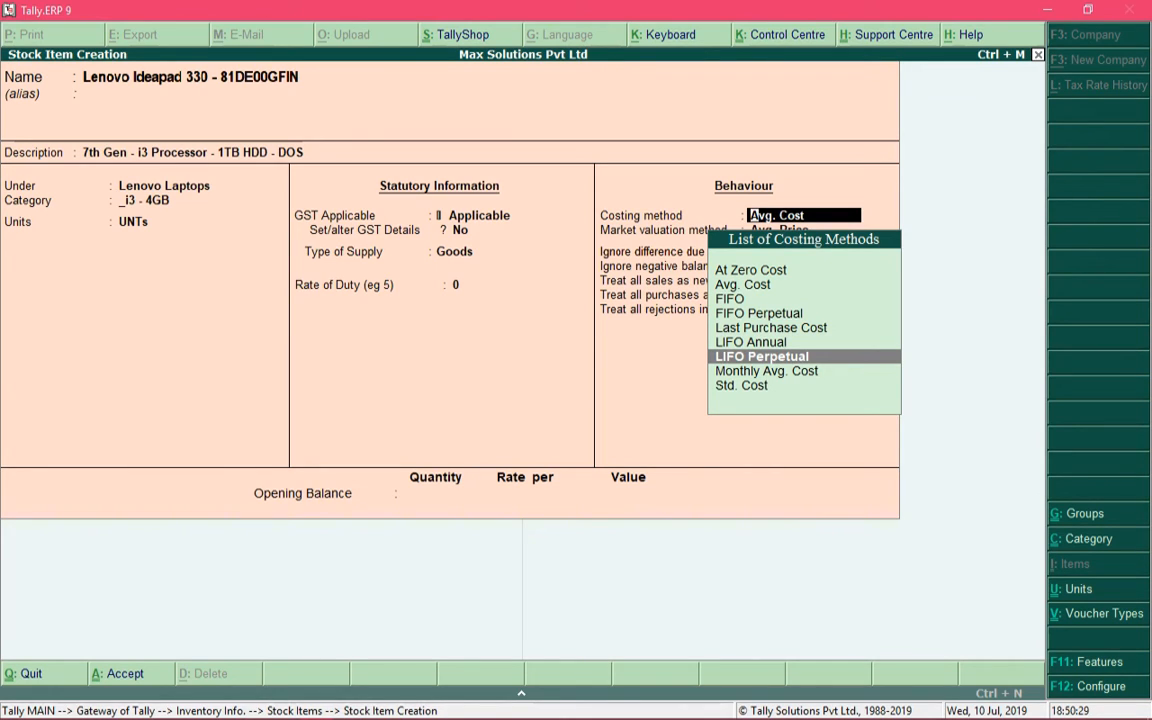
# Set the stock item's costing method to Avg. Cost.
pyautogui.press('Up')
pyautogui.press('Up')
pyautogui.press('Up')
pyautogui.press('Up')
pyautogui.press('Up')
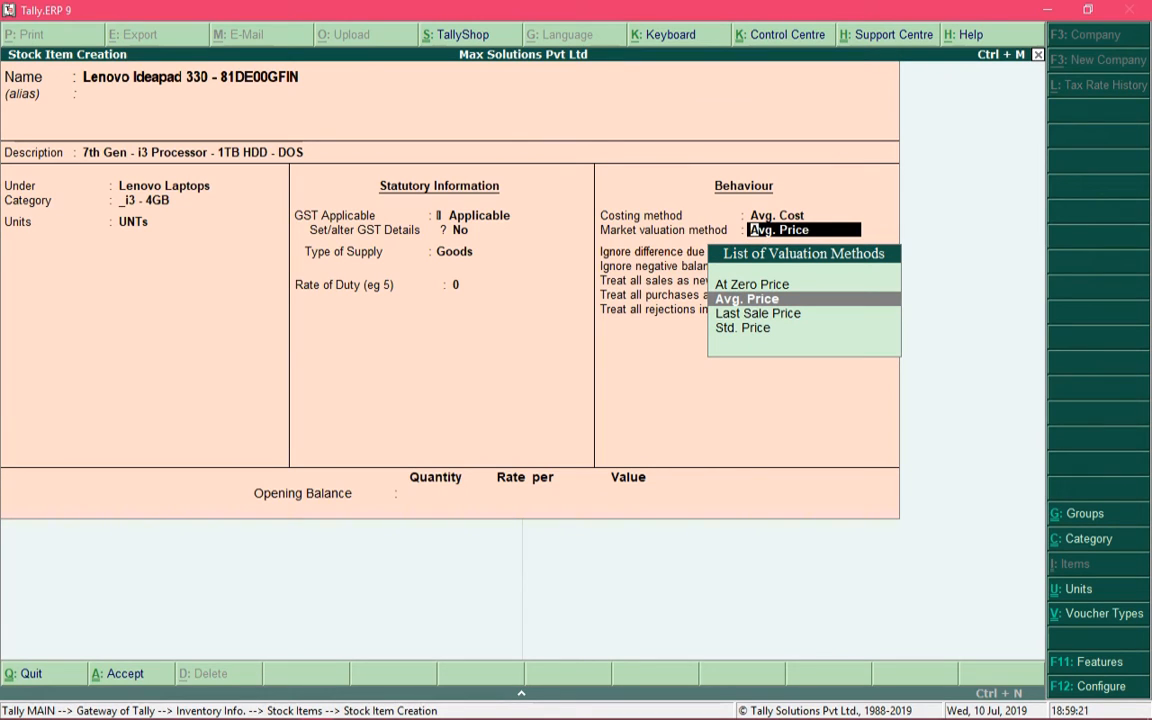
# Look through the market valuation methods and set the stock item's method to Avg. Price.
pyautogui.press('Down')
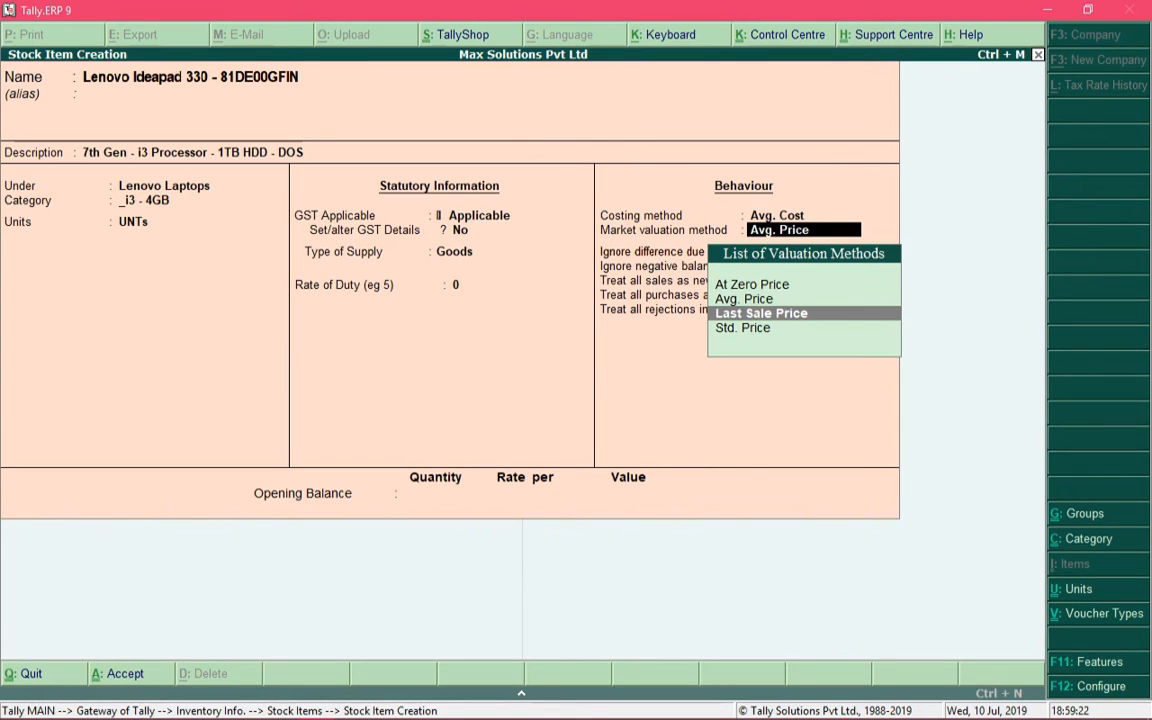
pyautogui.press('Up')
pyautogui.press('Up')
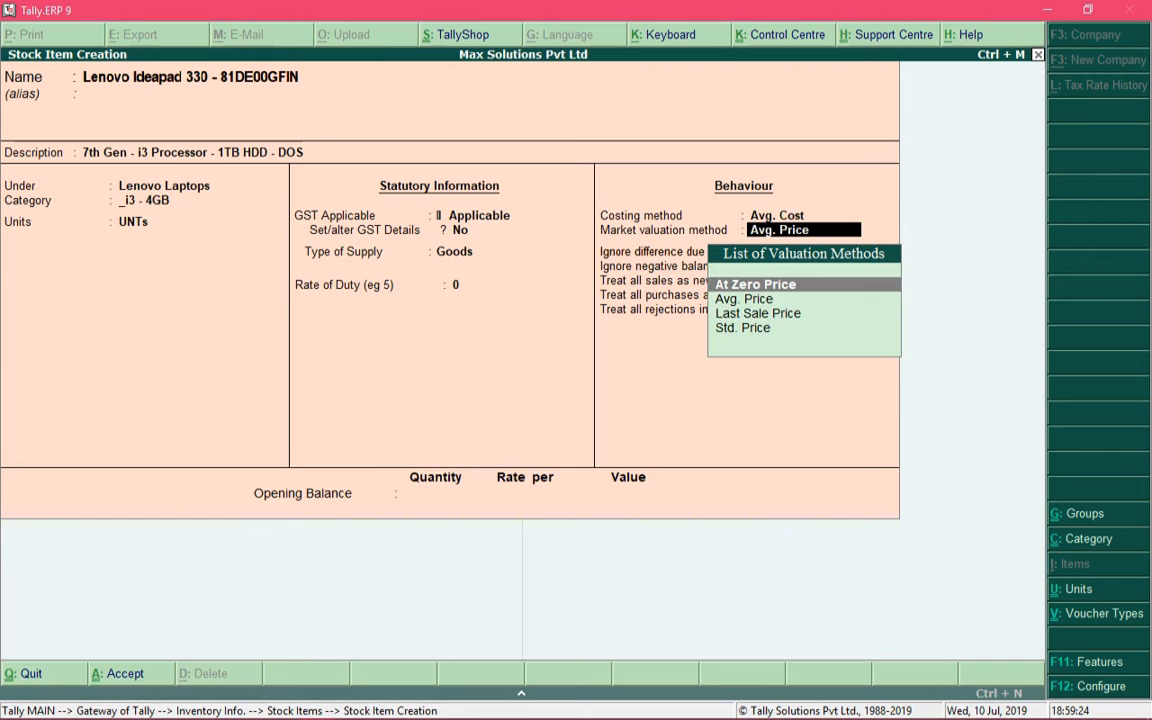
pyautogui.press('Down')
pyautogui.press('Down')
pyautogui.press('Down')
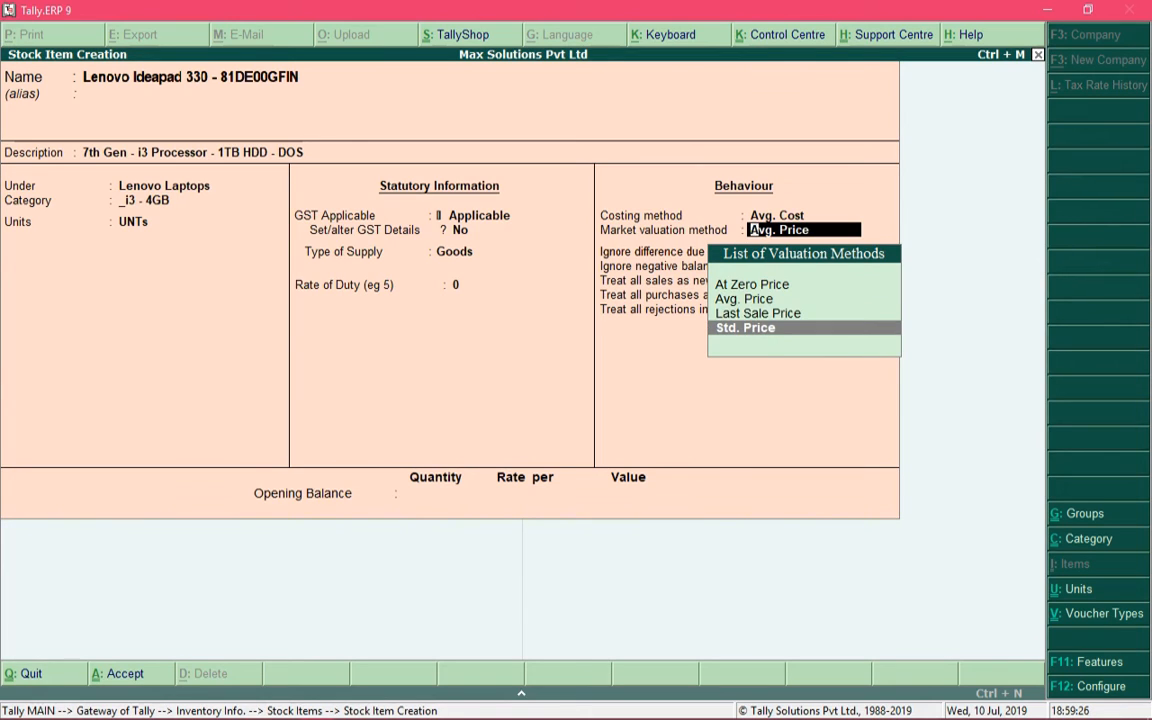
pyautogui.press('Up')
pyautogui.press('Up')
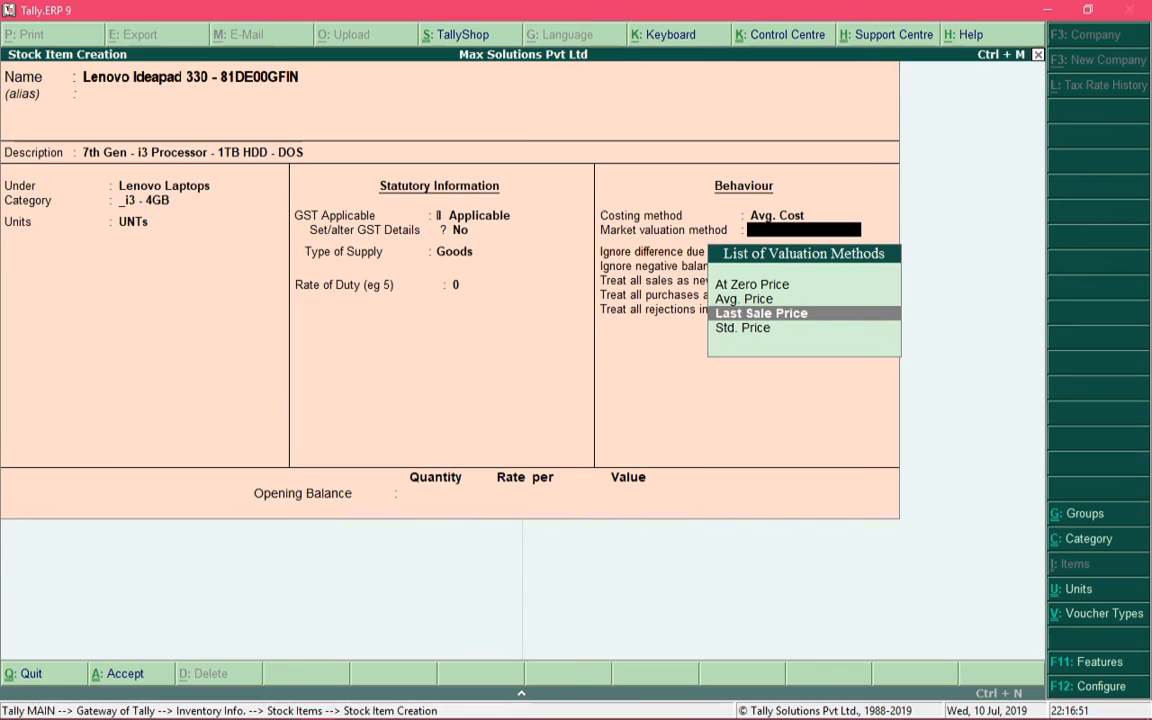
pyautogui.click(747, 299)
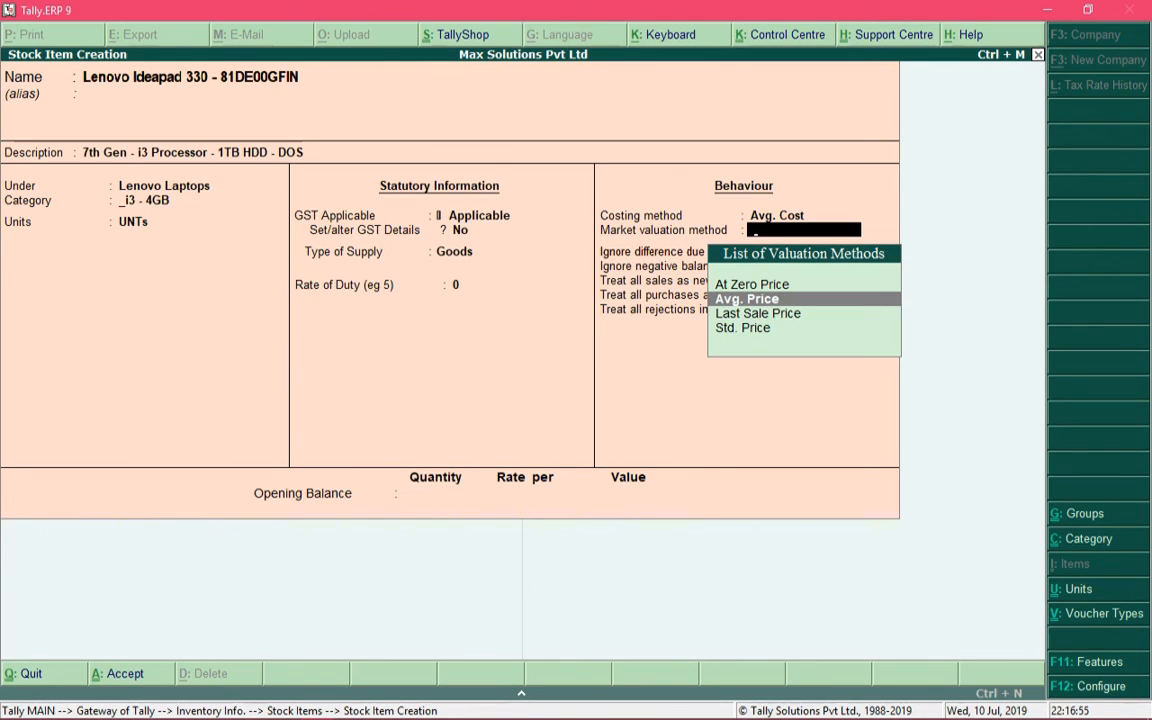
pyautogui.press('Return')
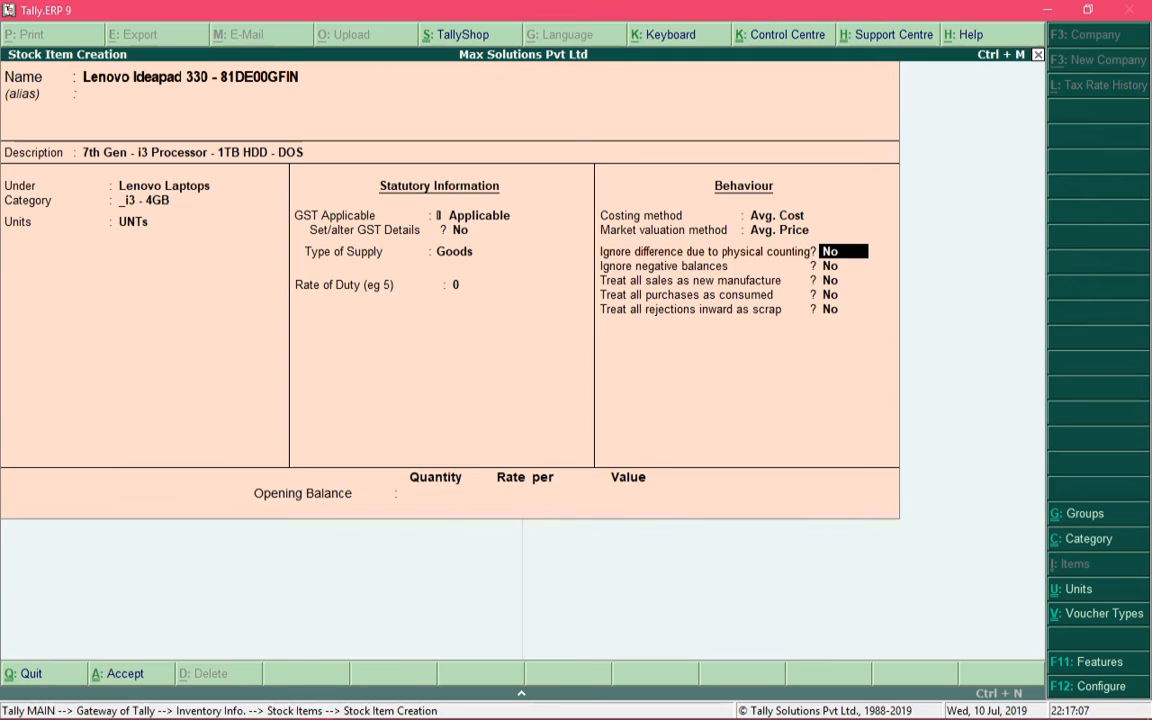
# Keep the remaining behaviour options at No and save the stock item without an opening balance.
pyautogui.press('Return')
pyautogui.press('Return')
pyautogui.press('Return')
pyautogui.press('Return')
pyautogui.press('Return')
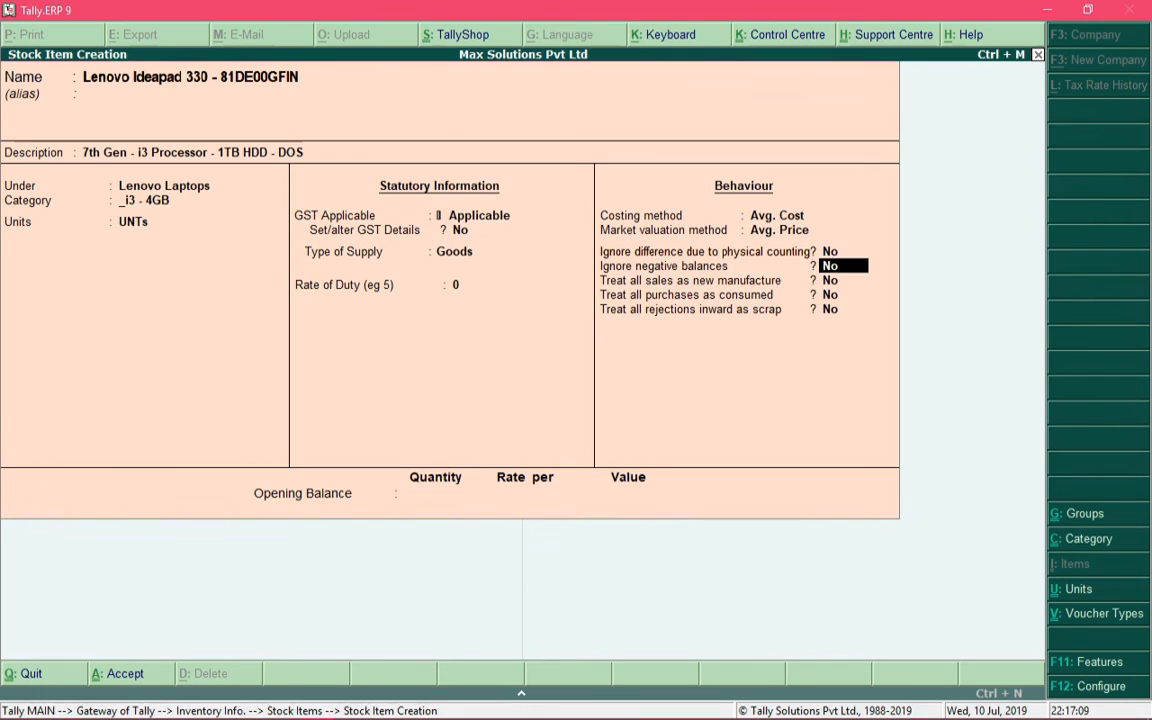
pyautogui.press('Return')
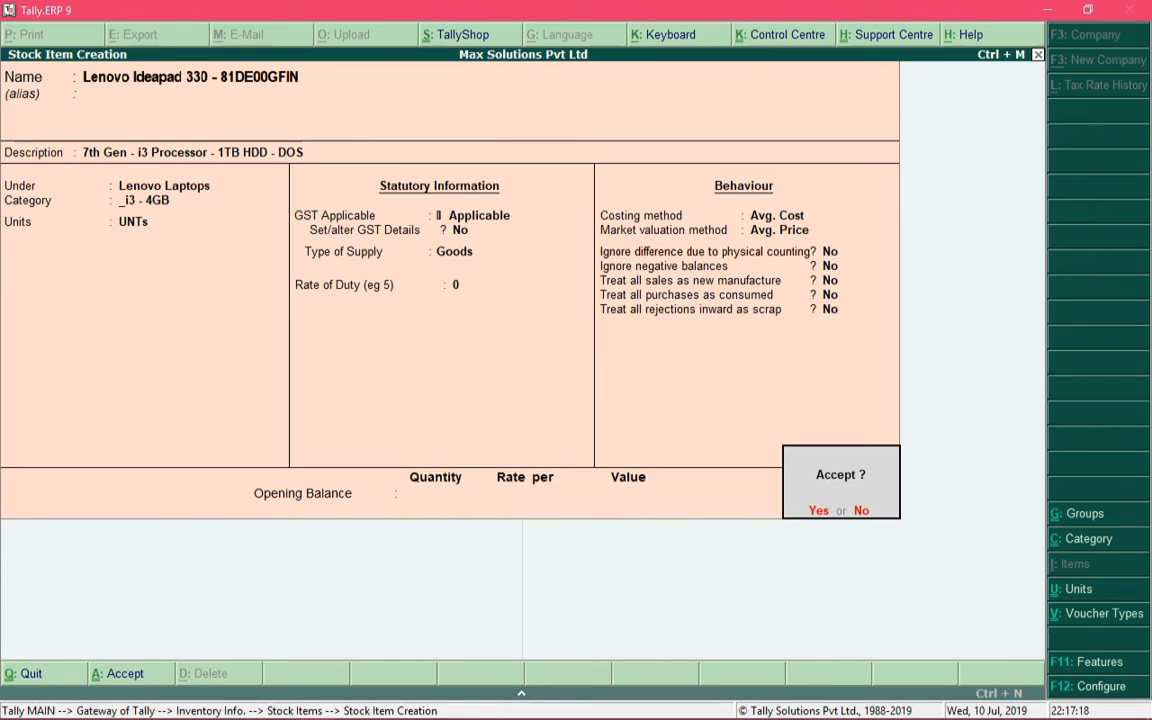
pyautogui.press('y')
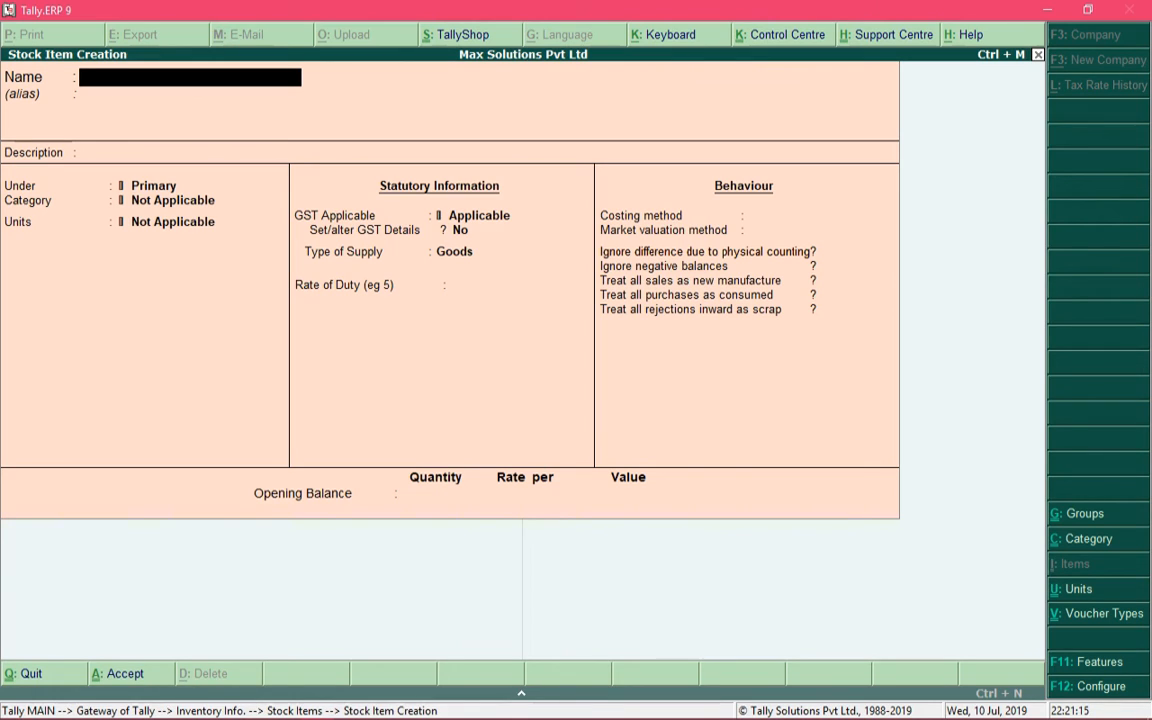
# Name the new stock item "HP Deskjet 3636", without an alias, and describe it as "Wireless Color Printer - Cartridge Type".
pyautogui.write('HP Deskjet 3636')
pyautogui.press('Return')
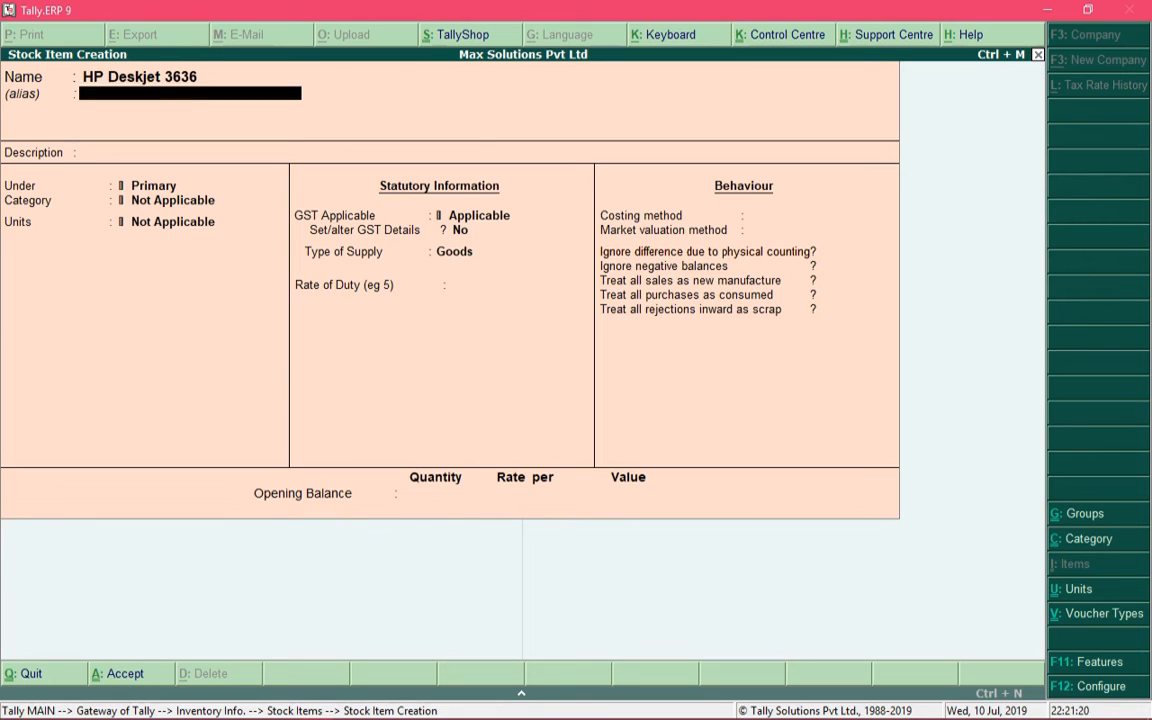
pyautogui.press('Return')
pyautogui.write('Wireless Color')
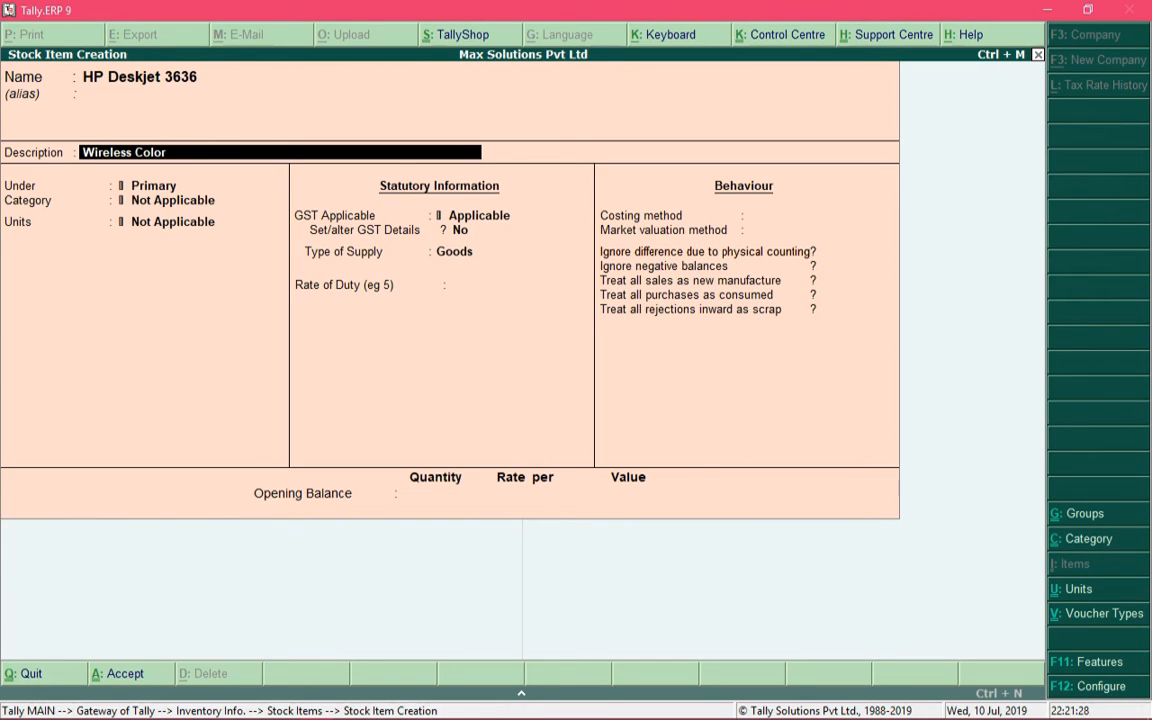
pyautogui.write(' Printer - Cartridge Type')
pyautogui.press('Return')
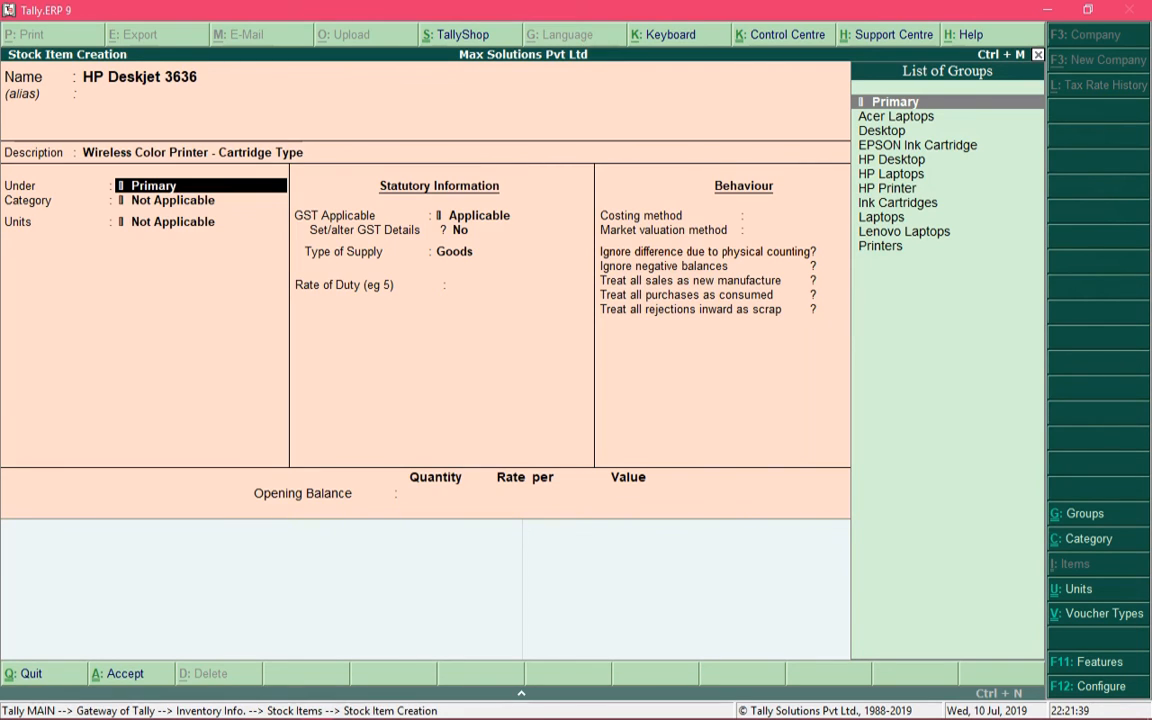
# Place the HP Deskjet 3636 item under the HP Printer group.
pyautogui.write('Hp')
pyautogui.press('Down')
pyautogui.press('Down')
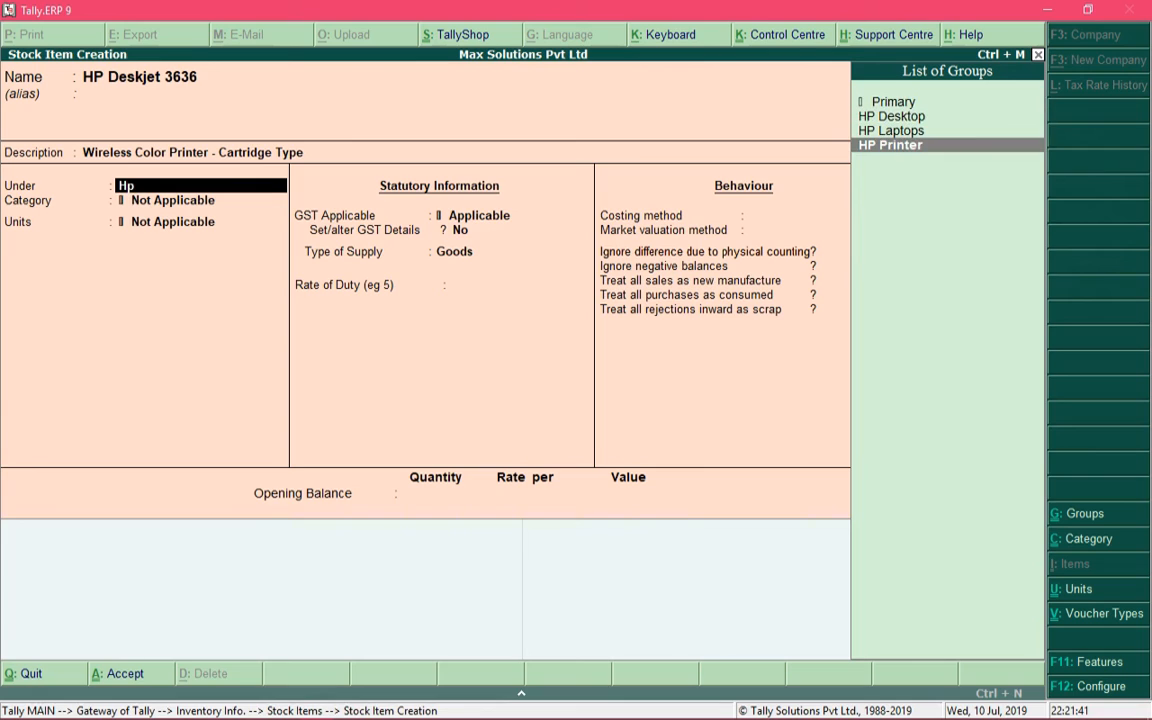
pyautogui.press('Return')
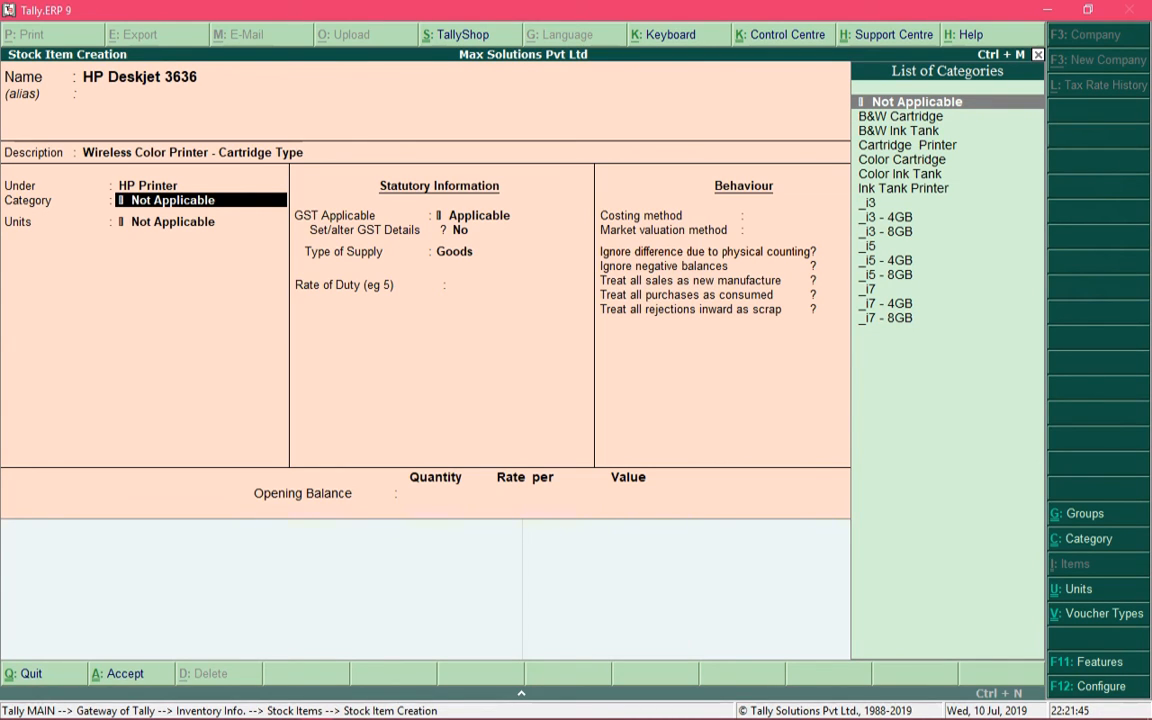
# Assign the HP Deskjet 3636 item to the Color Cartridge category.
pyautogui.press('Down')
pyautogui.press('Down')
pyautogui.press('Down')
pyautogui.press('Down')
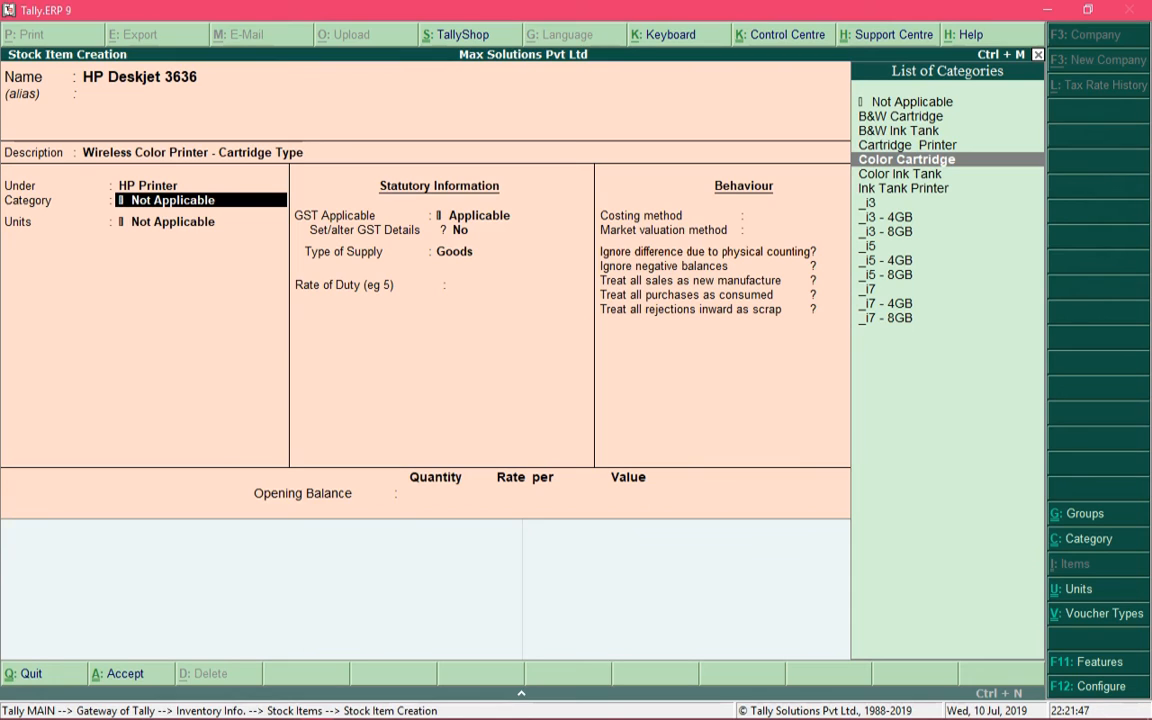
pyautogui.press('Return')
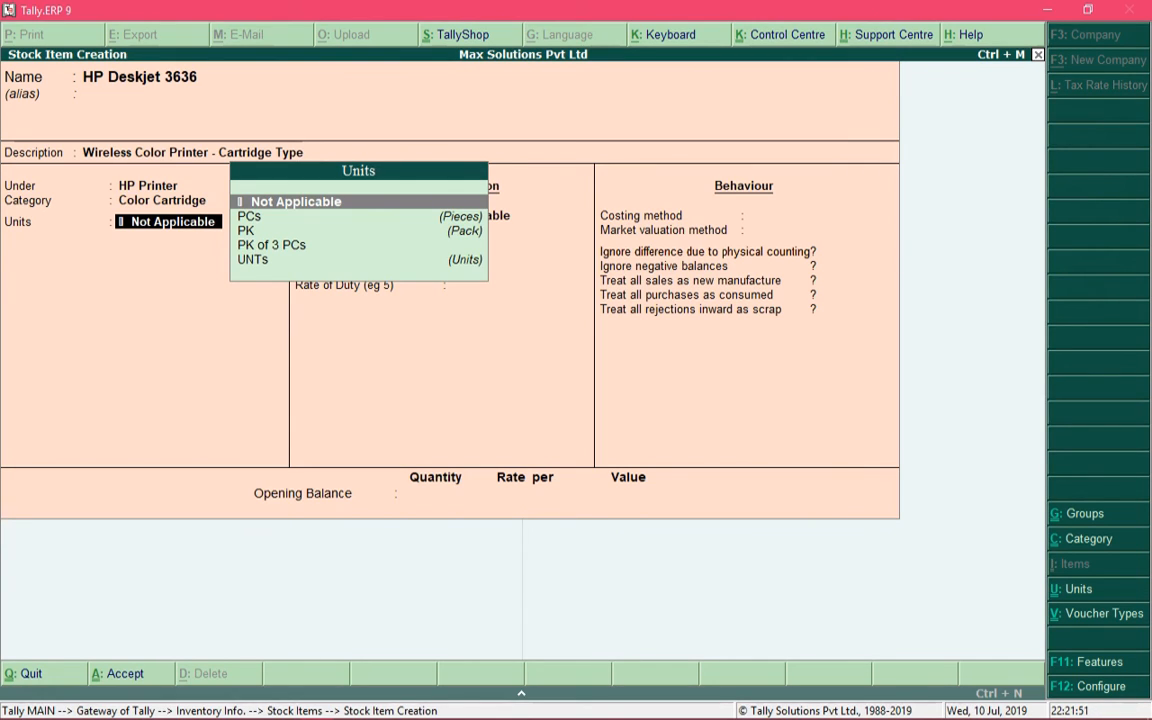
# Set the printer item's unit of measure to UNTs and keep GST as Applicable.
pyautogui.write('u')
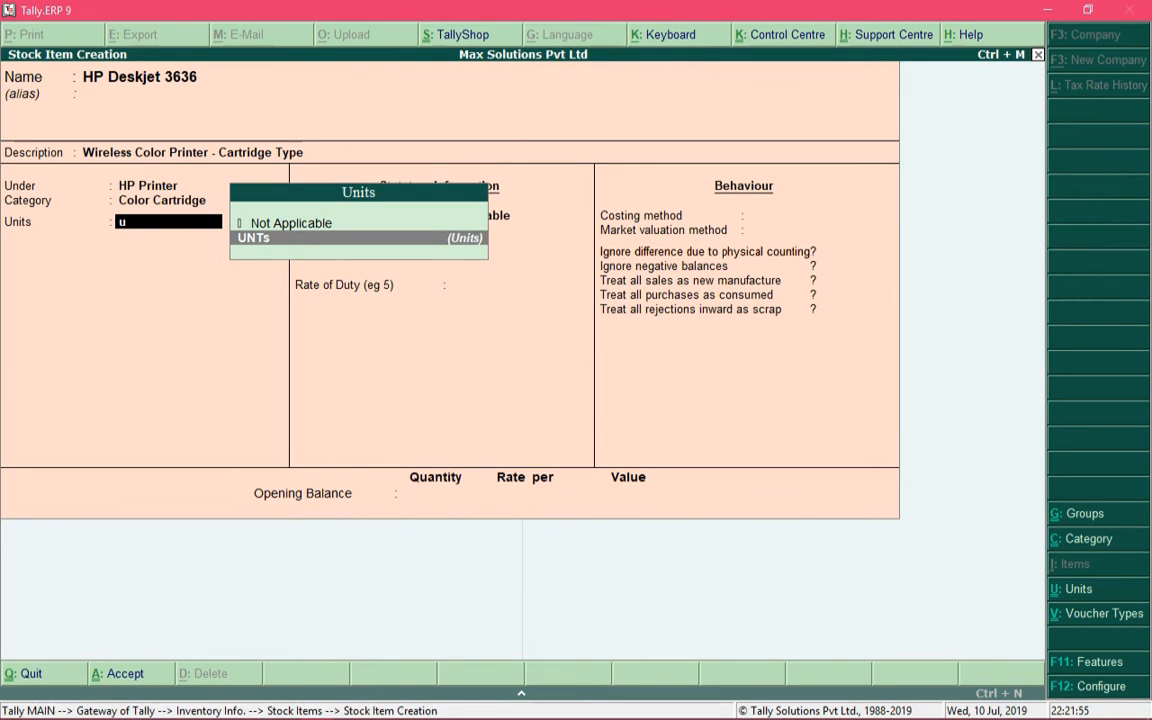
pyautogui.press('Return')
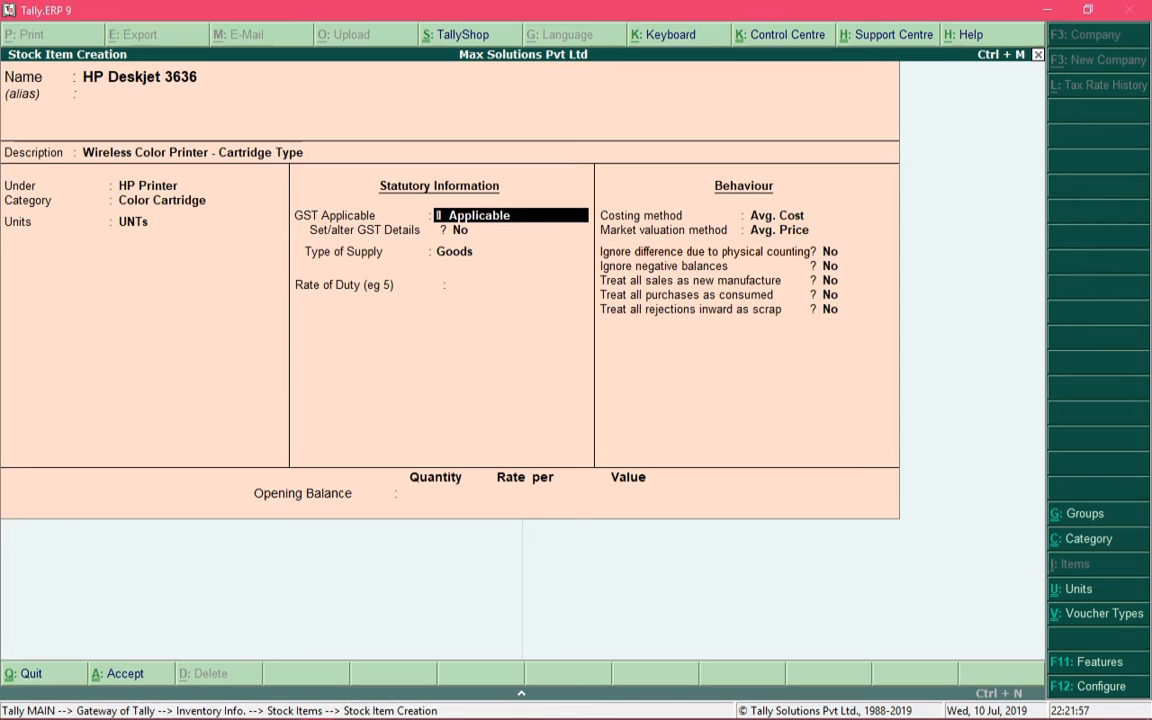
pyautogui.press('Return')
# Keep set/alter GST details at No, supply type Goods and costing method Avg. Cost, leaving the duty rate unspecified.
pyautogui.press('Return')
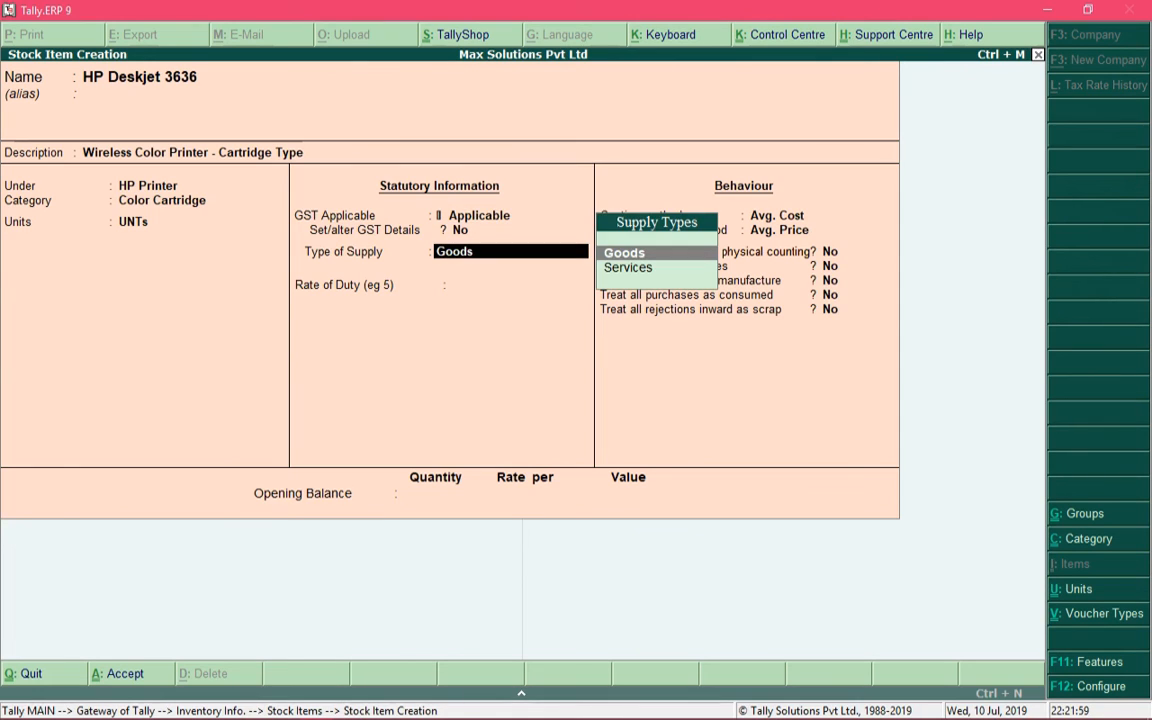
pyautogui.press('Return')
pyautogui.press('Return')
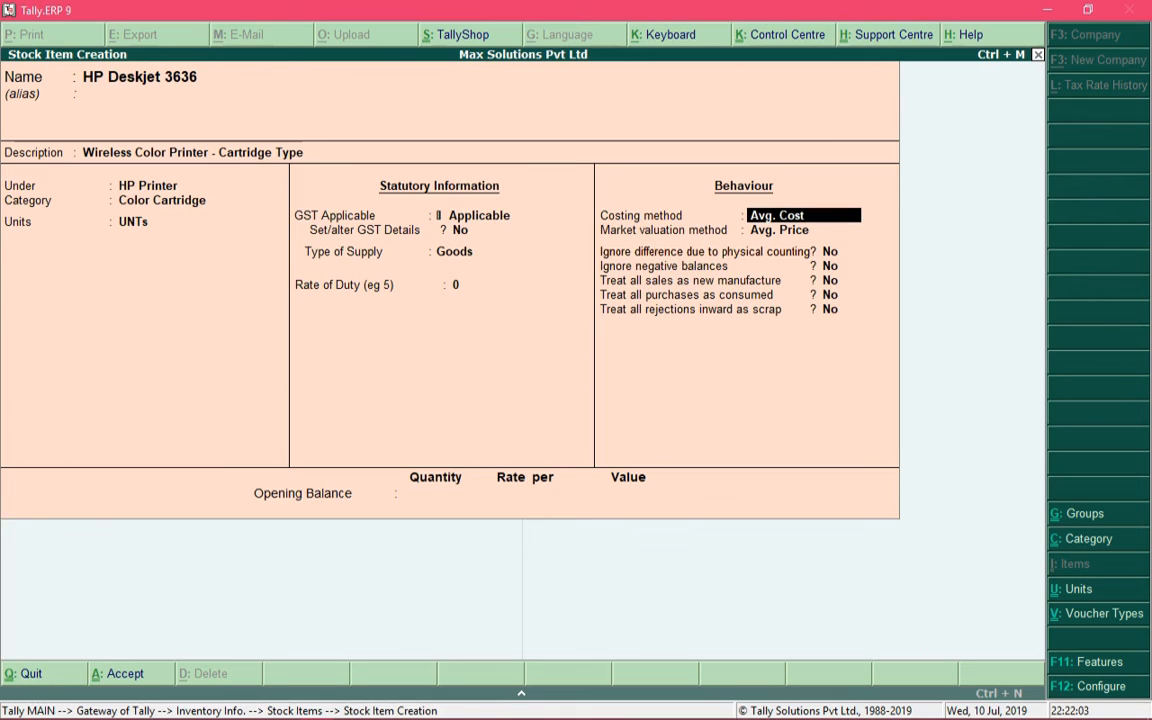
pyautogui.press('Return')
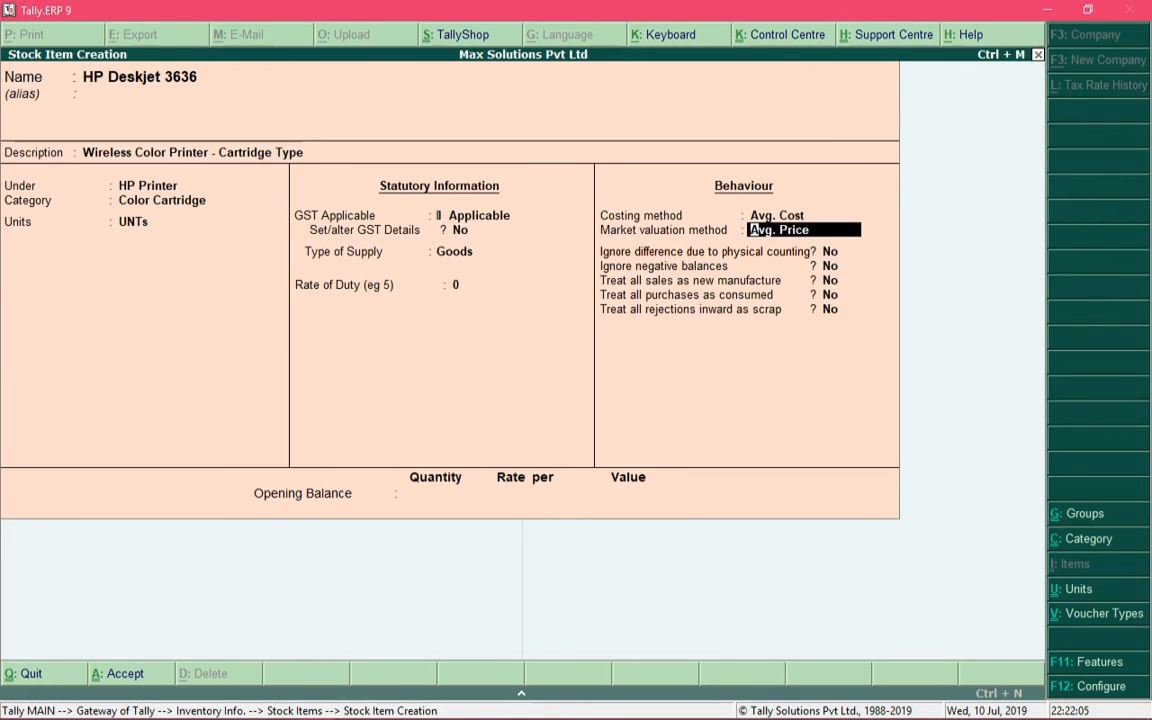
# Keep market valuation at Avg. Price and all behaviour options at No, leave the opening balance empty, and save the HP Deskjet 3636 item.
pyautogui.press('Return')
pyautogui.press('Return')
pyautogui.press('Return')
pyautogui.press('Return')
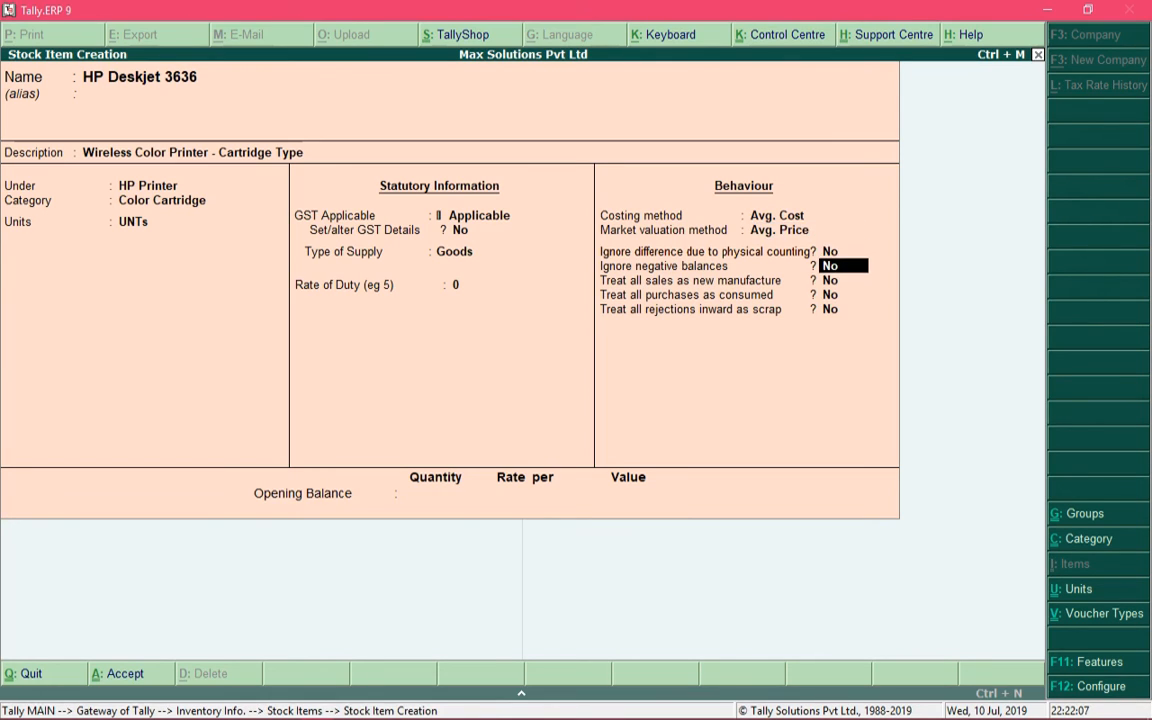
pyautogui.press('Return')
pyautogui.press('Return')
pyautogui.press('Return')
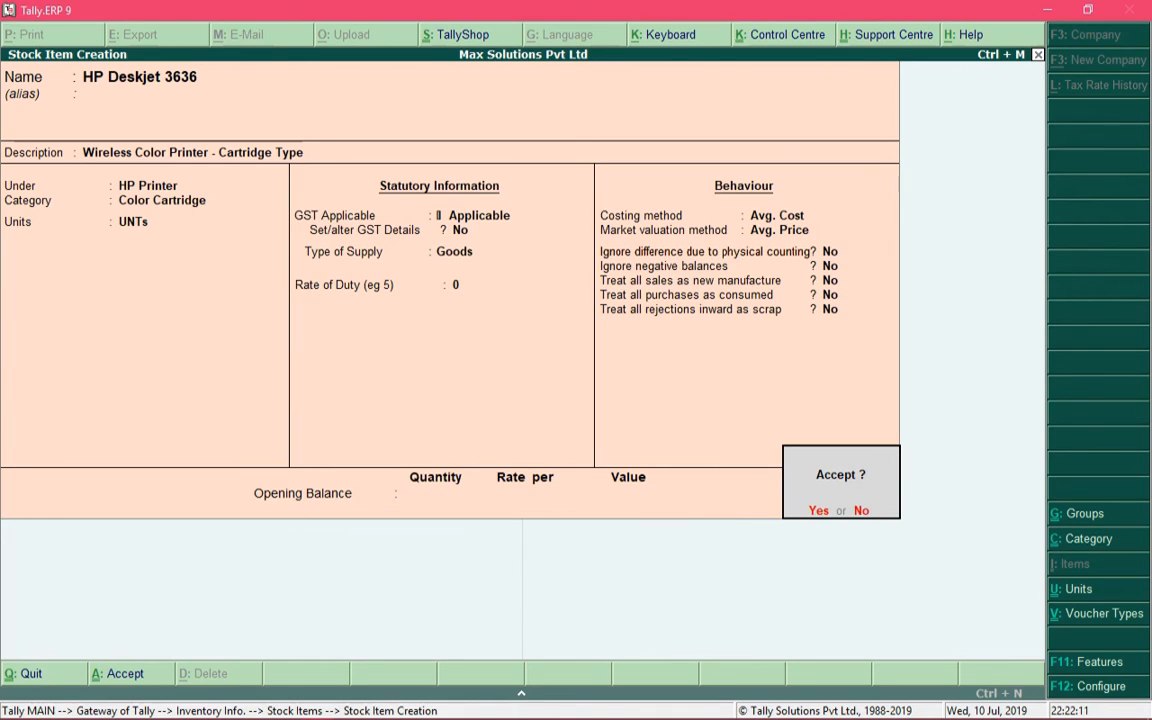
pyautogui.press('Return')
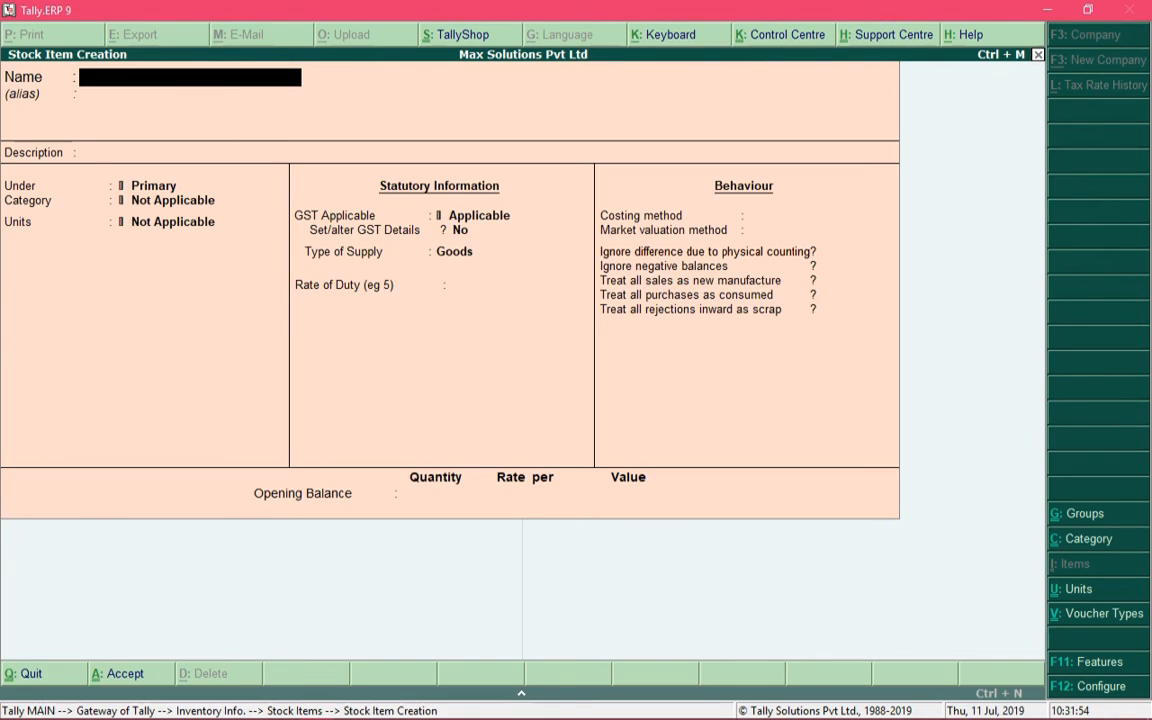
# Name the new stock item "HP 680 Tri - Color" without an alias and describe it as "Pack of Cyan, Magenta, Blue Ink".
pyautogui.write('HP 680 Tri -')
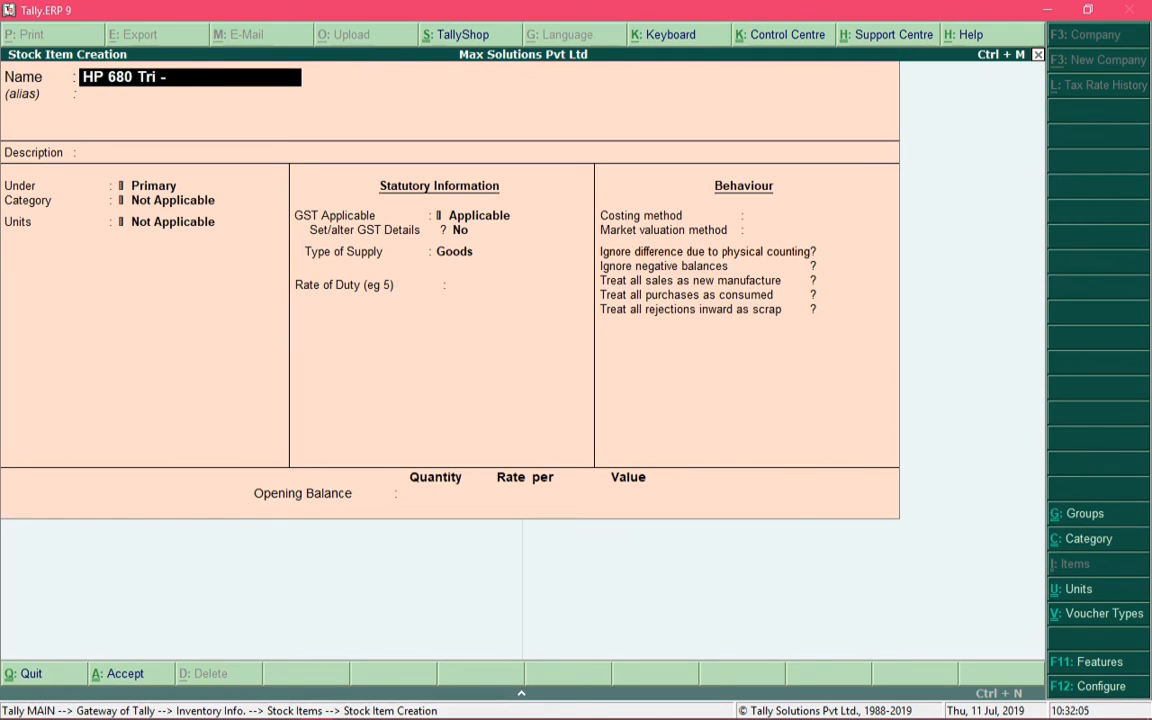
pyautogui.write(' Color')
pyautogui.press('Return')
pyautogui.press('Return')
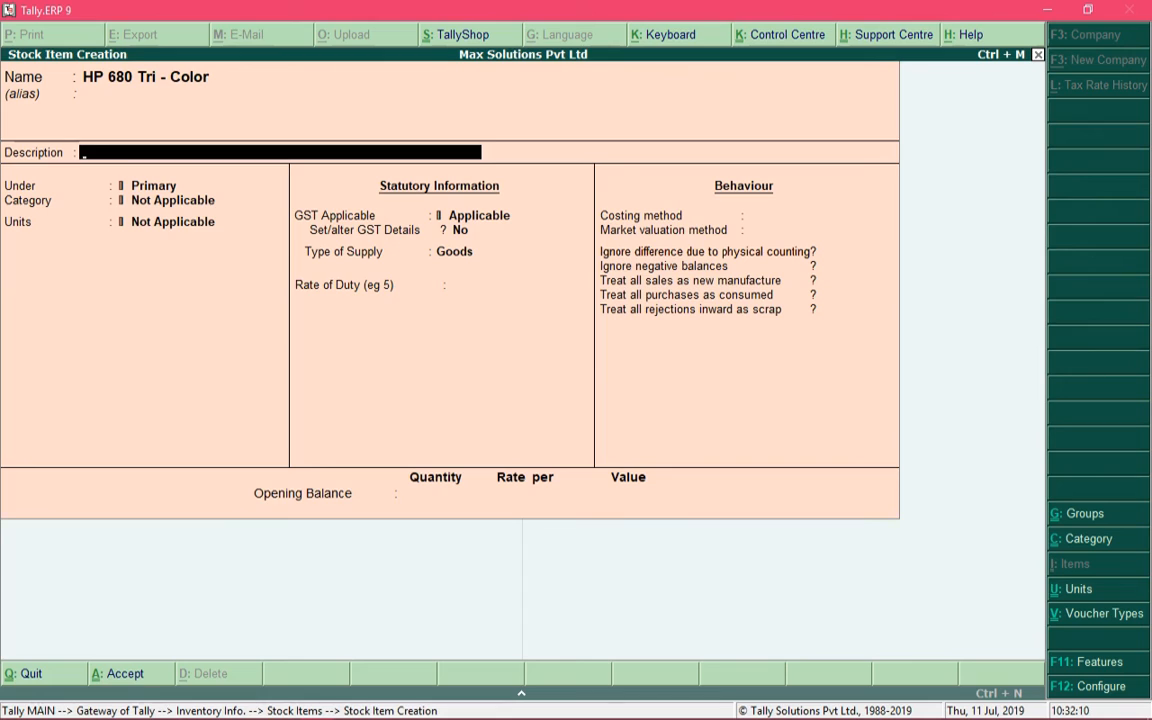
pyautogui.write('Pack of Cyan, Magenta, Blue Ink')
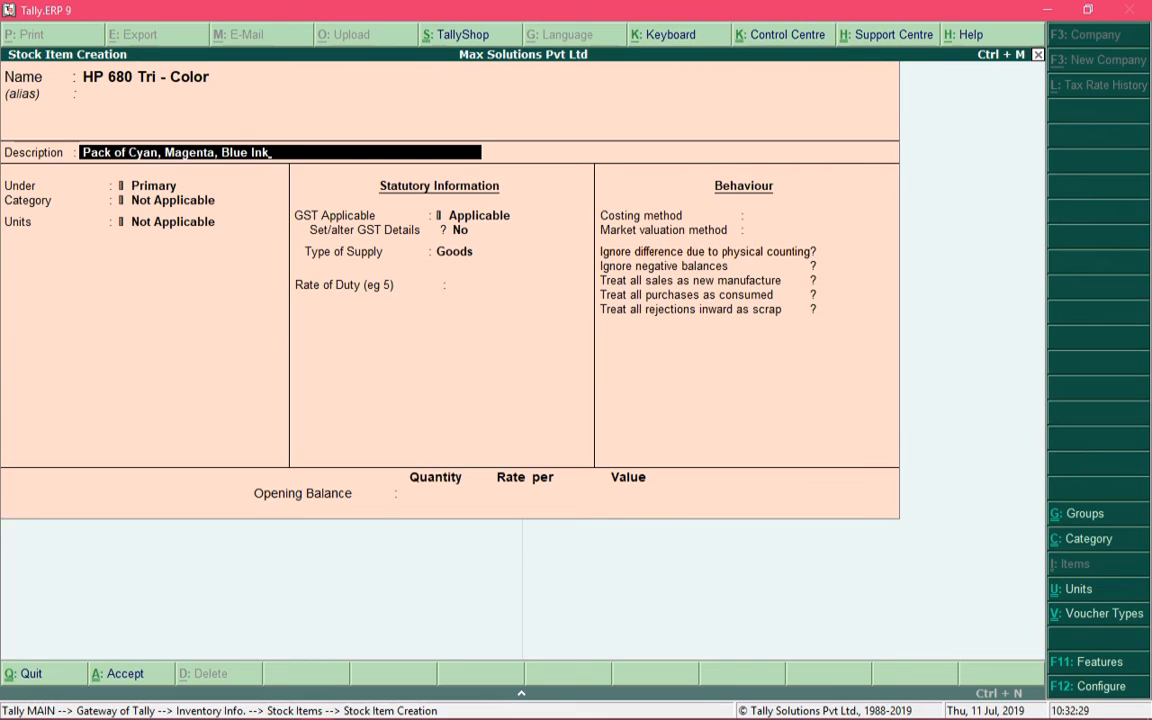
pyautogui.press('Return')
# Place the HP 680 Tri - Color item under the Ink Cartridges group.
pyautogui.write('Car')
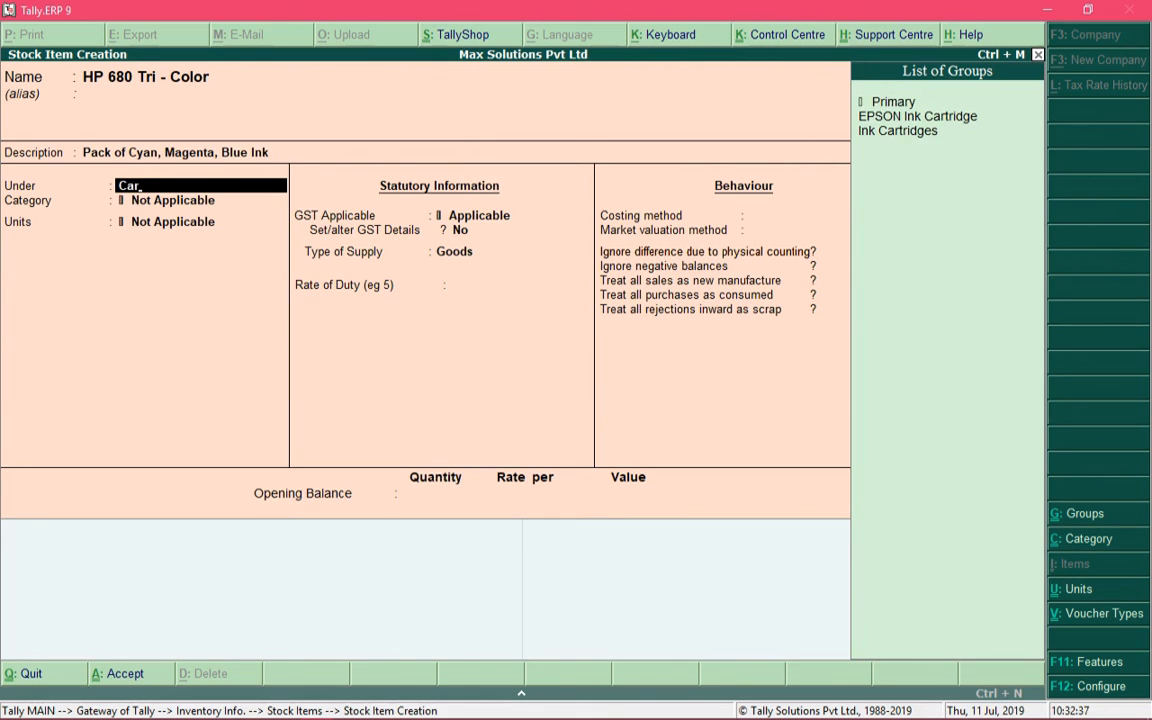
pyautogui.press('BackSpace')
pyautogui.press('BackSpace')
pyautogui.press('BackSpace')
pyautogui.write('H')
pyautogui.press('BackSpace')
pyautogui.write('I')
pyautogui.press('Return')
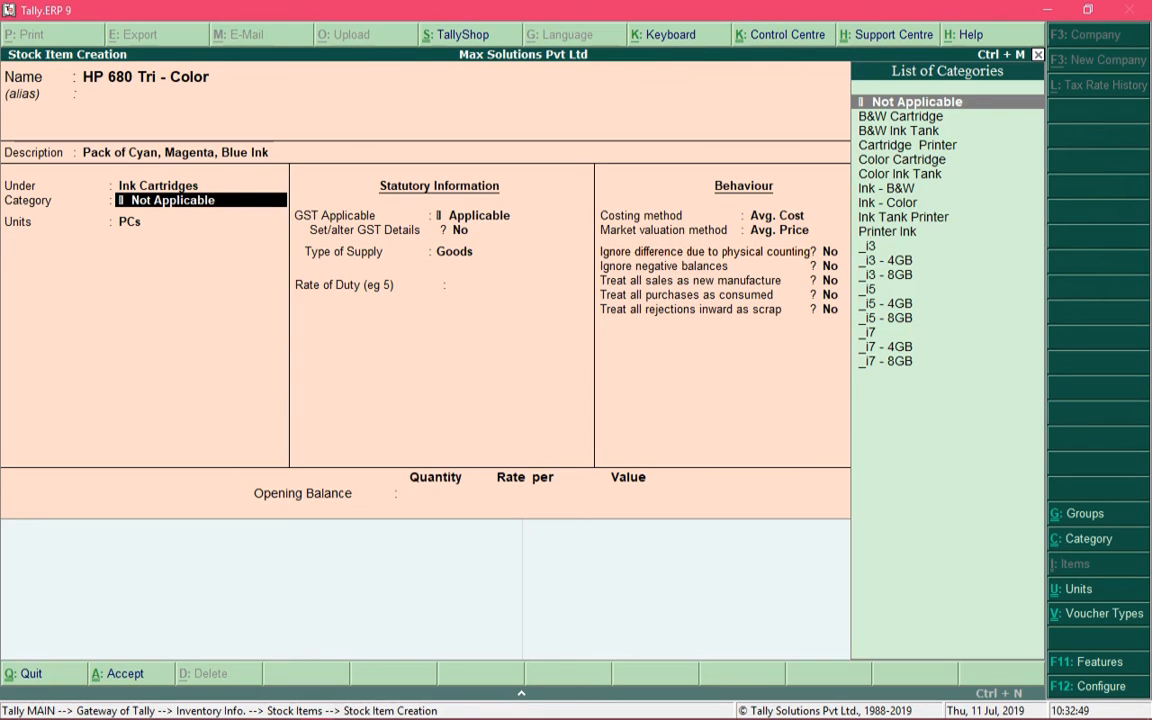
# Assign the HP 680 Tri - Color item to the Ink - Color category.
pyautogui.press('Down')
pyautogui.press('Down')
pyautogui.press('Down')
pyautogui.press('Down')
pyautogui.press('Down')
pyautogui.press('Down')
pyautogui.press('Down')
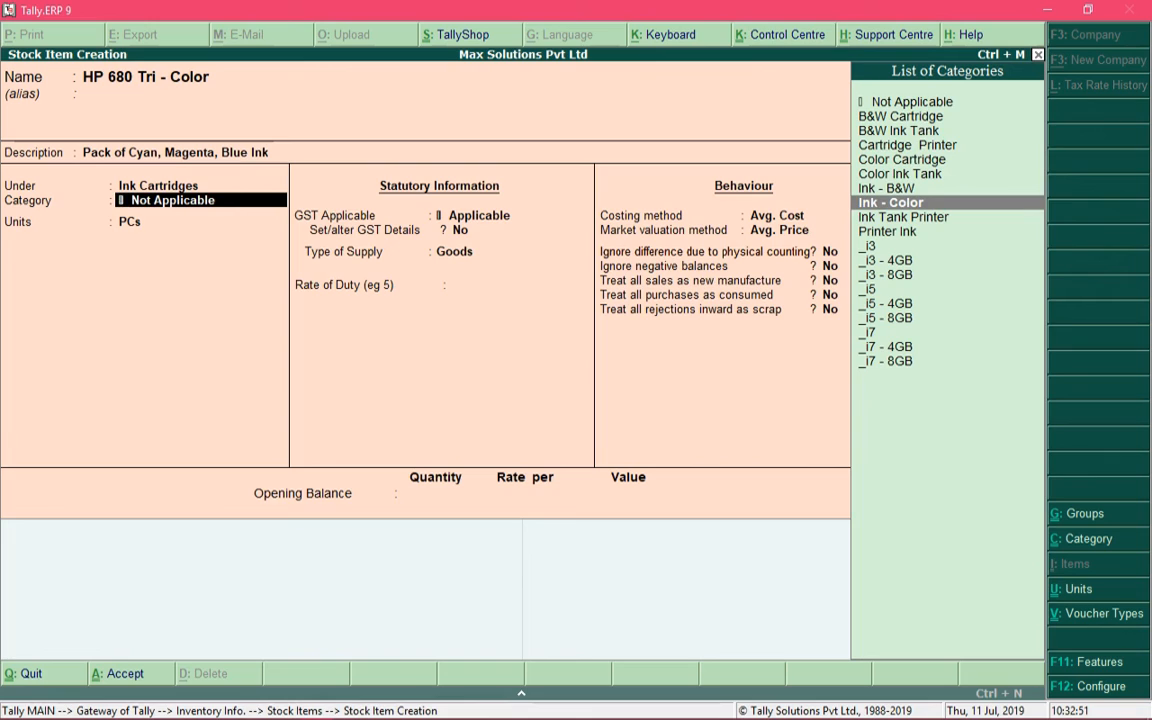
pyautogui.press('Return')
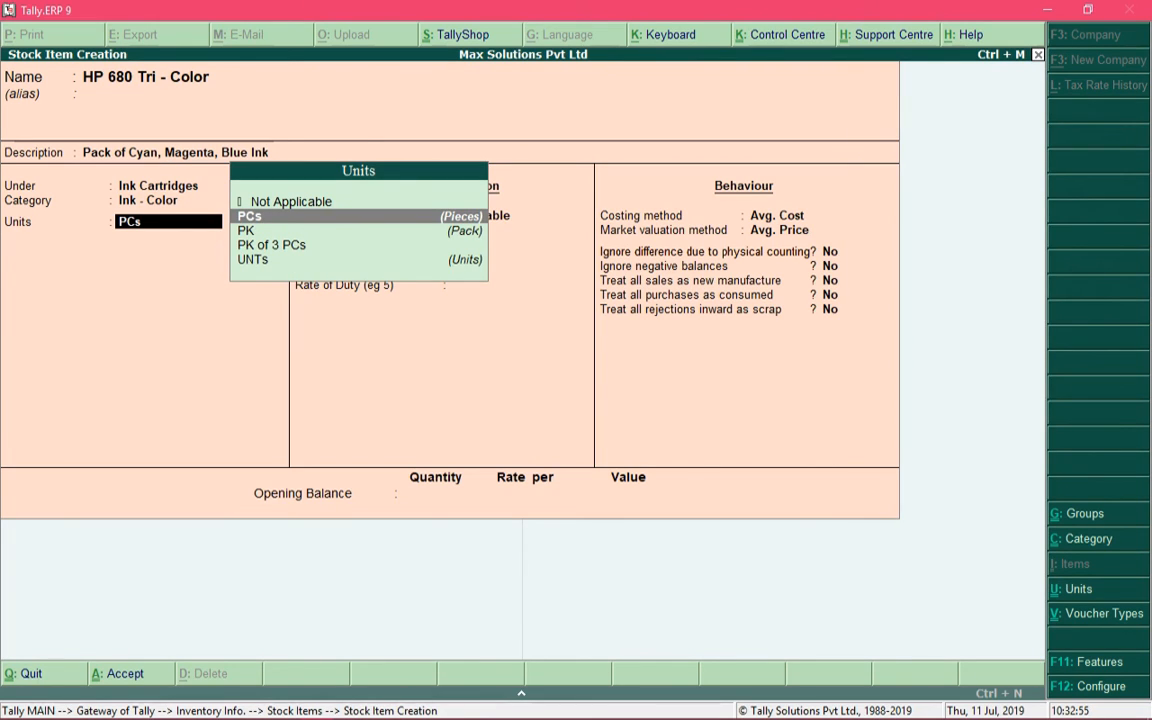
# Set the ink item's unit to PK of 3 PCs, keeping GST Applicable, set/alter GST details at No and supply type Goods.
pyautogui.press('Down')
pyautogui.press('Down')
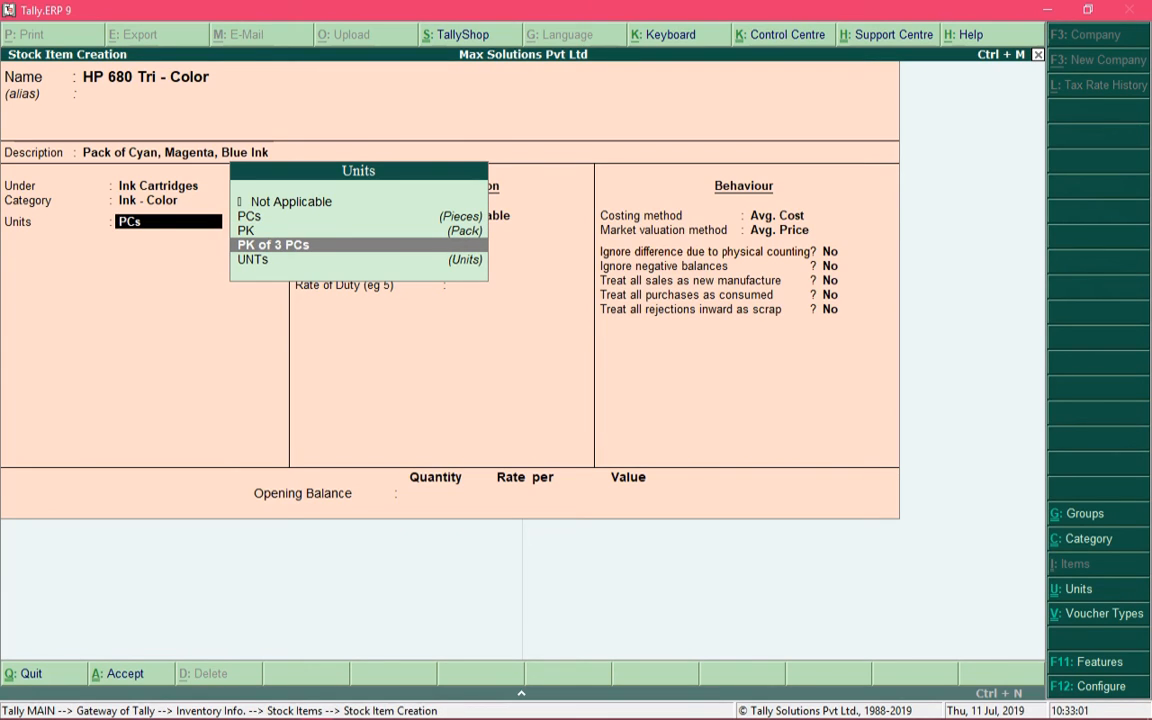
pyautogui.press('Return')
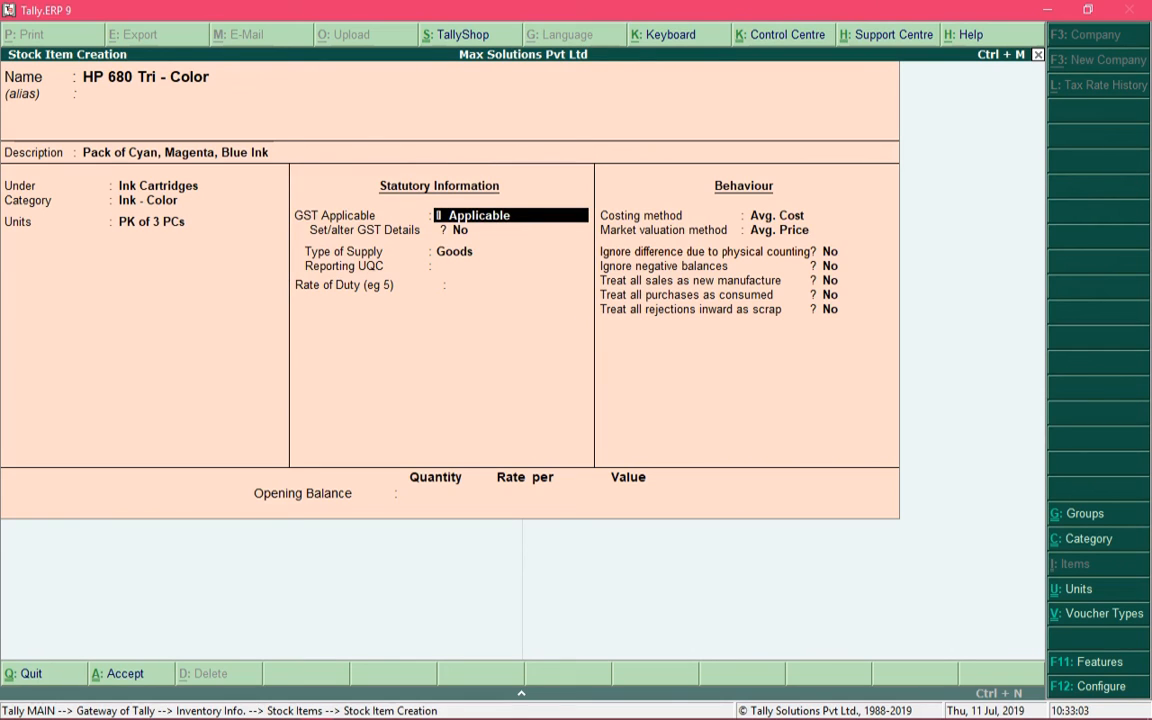
pyautogui.press('Return')
pyautogui.press('Return')
pyautogui.press('Return')
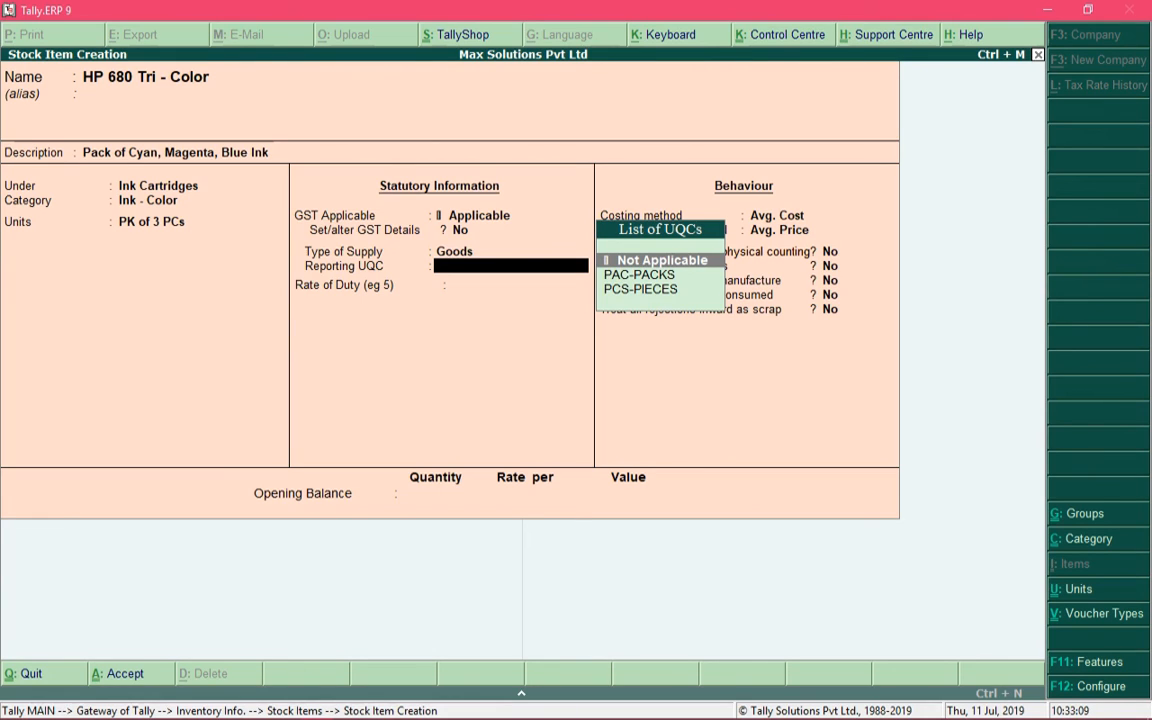
# Set the ink item's reporting UQC to PAC-PACKS.
pyautogui.press('Down')
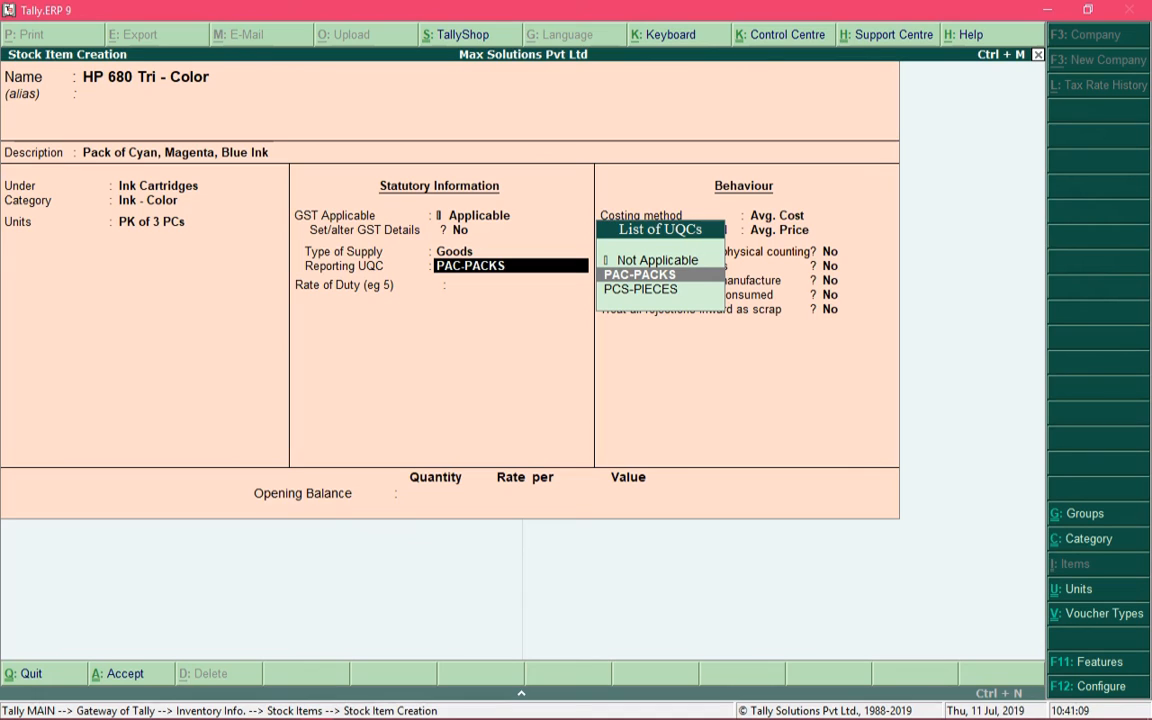
pyautogui.press('Down')
pyautogui.press('Up')
pyautogui.press('Down')
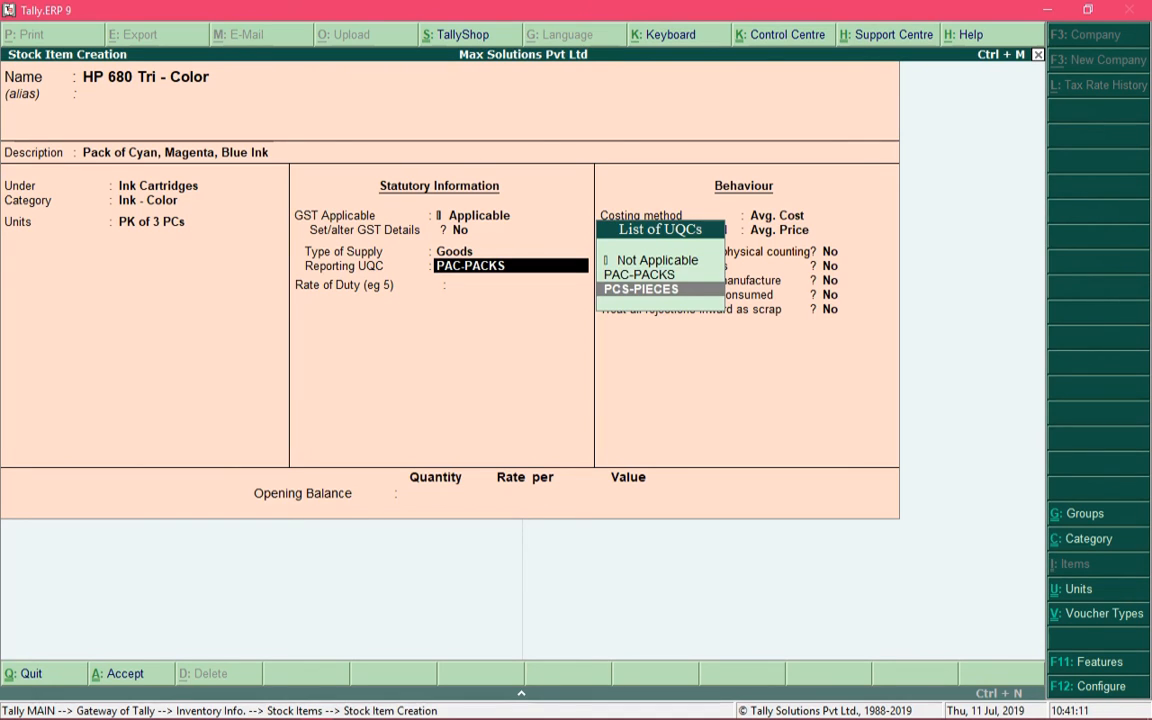
pyautogui.press('Up')
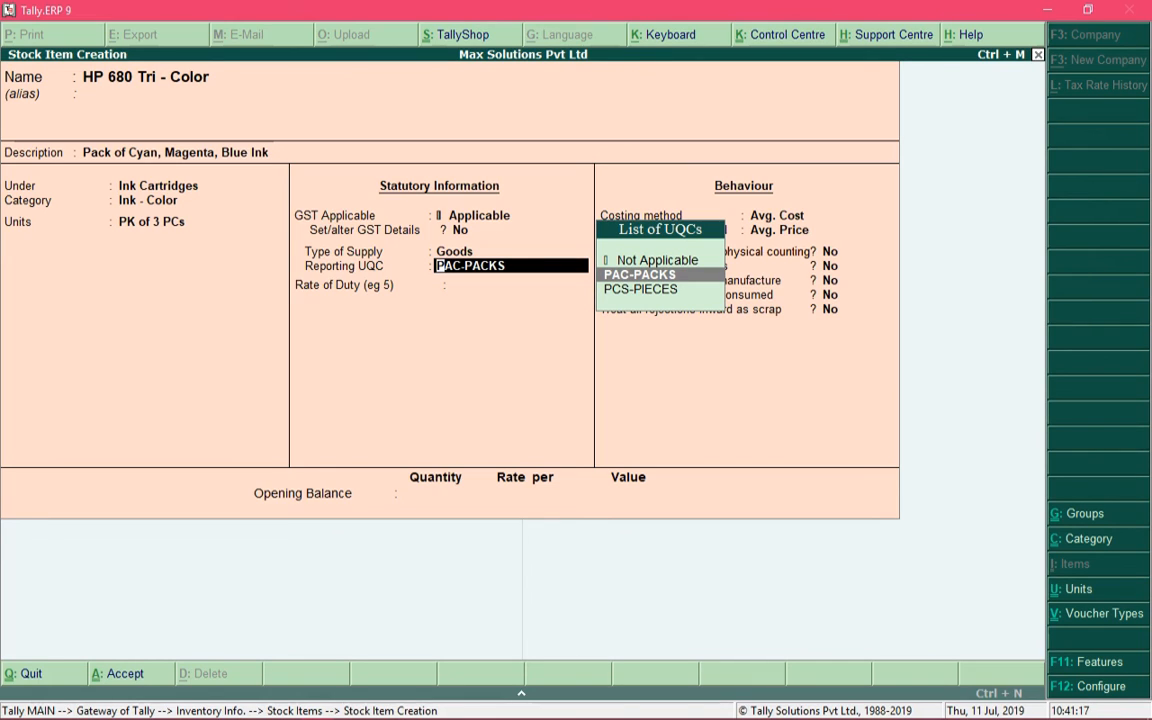
pyautogui.press('Down')
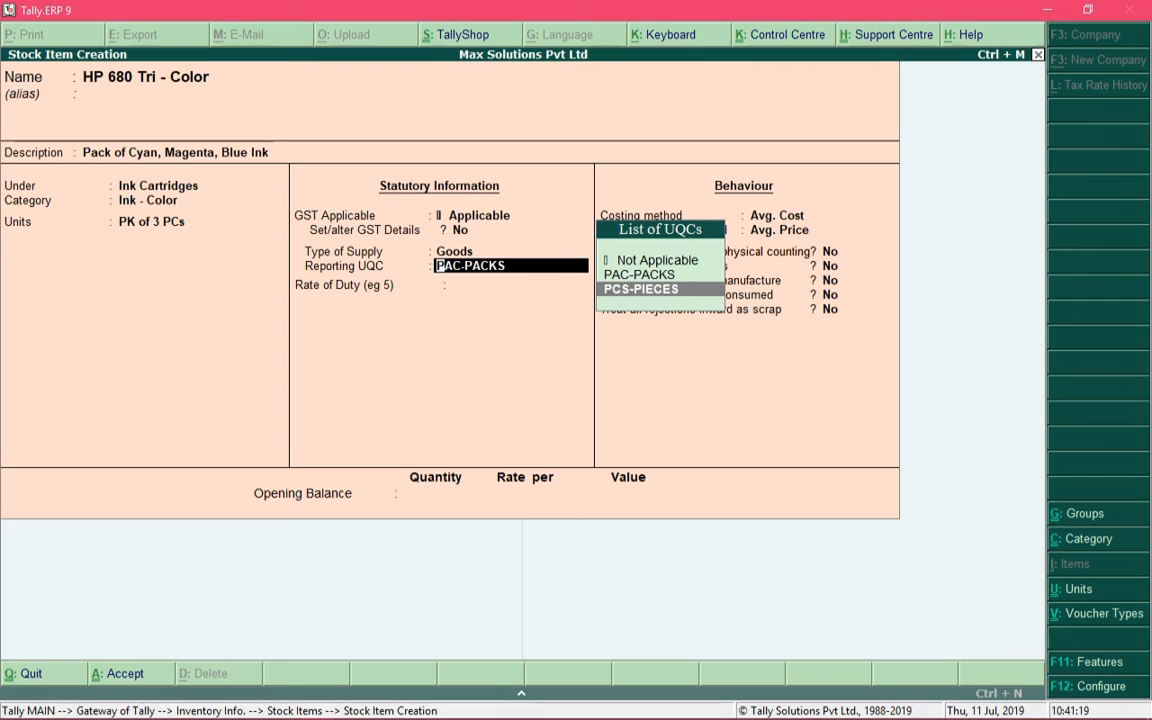
pyautogui.press('Up')
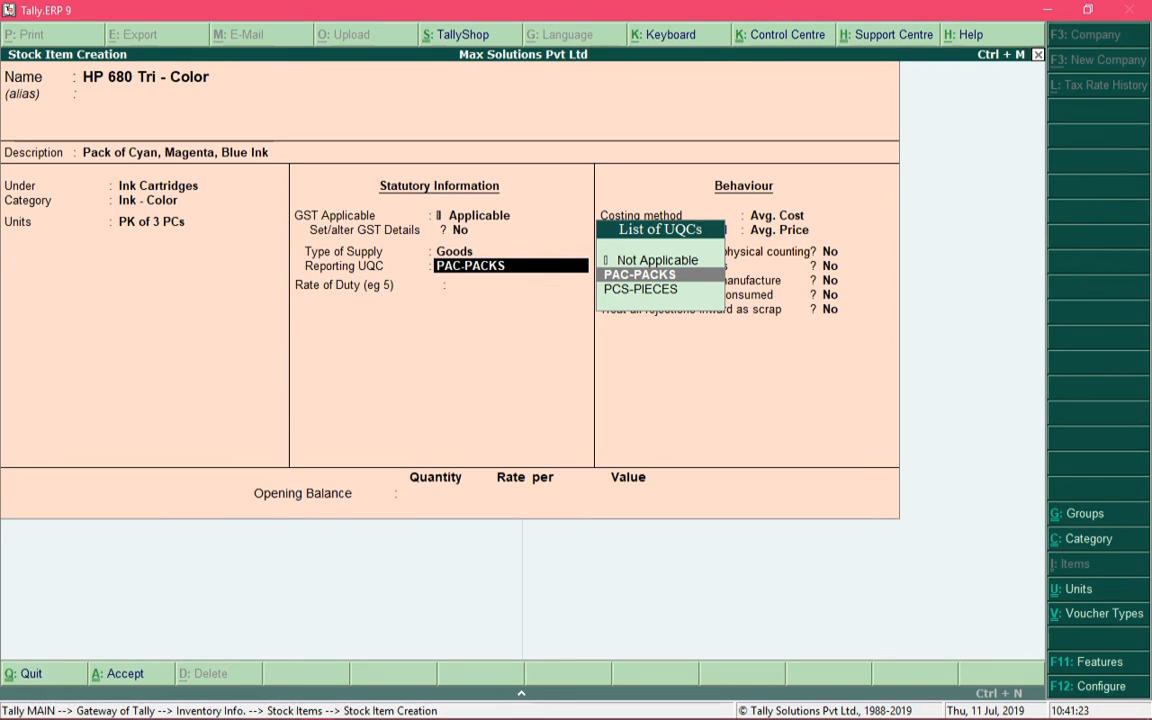
pyautogui.press('Down')
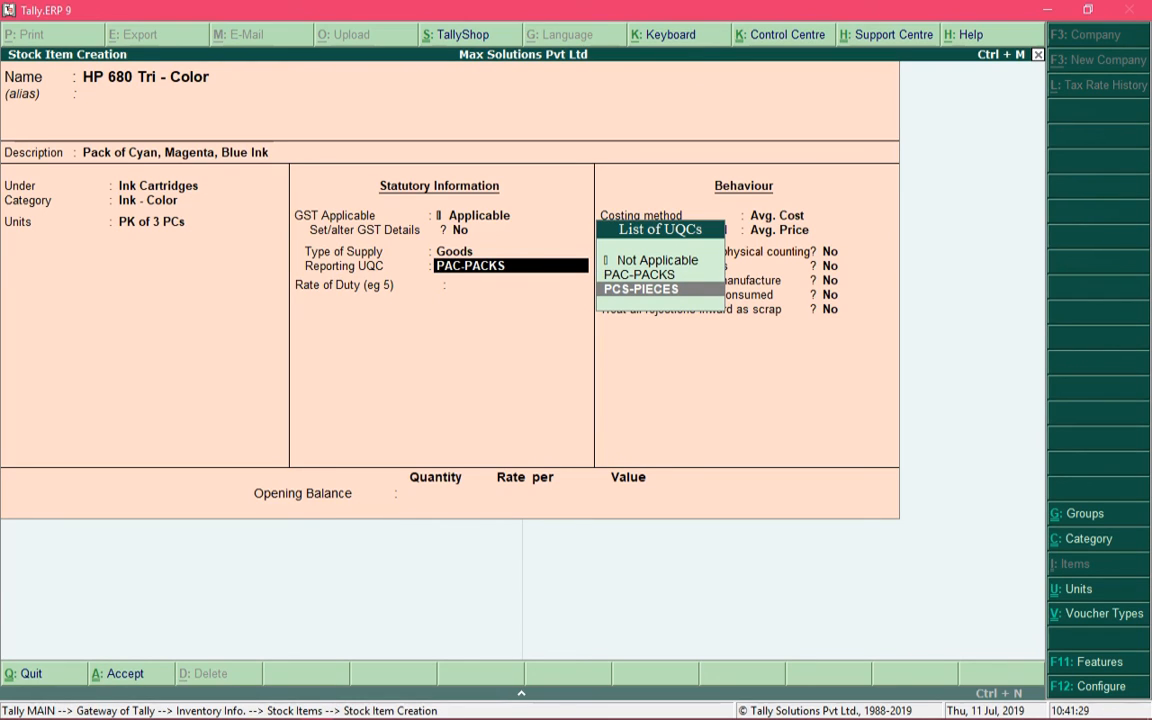
pyautogui.press('Up')
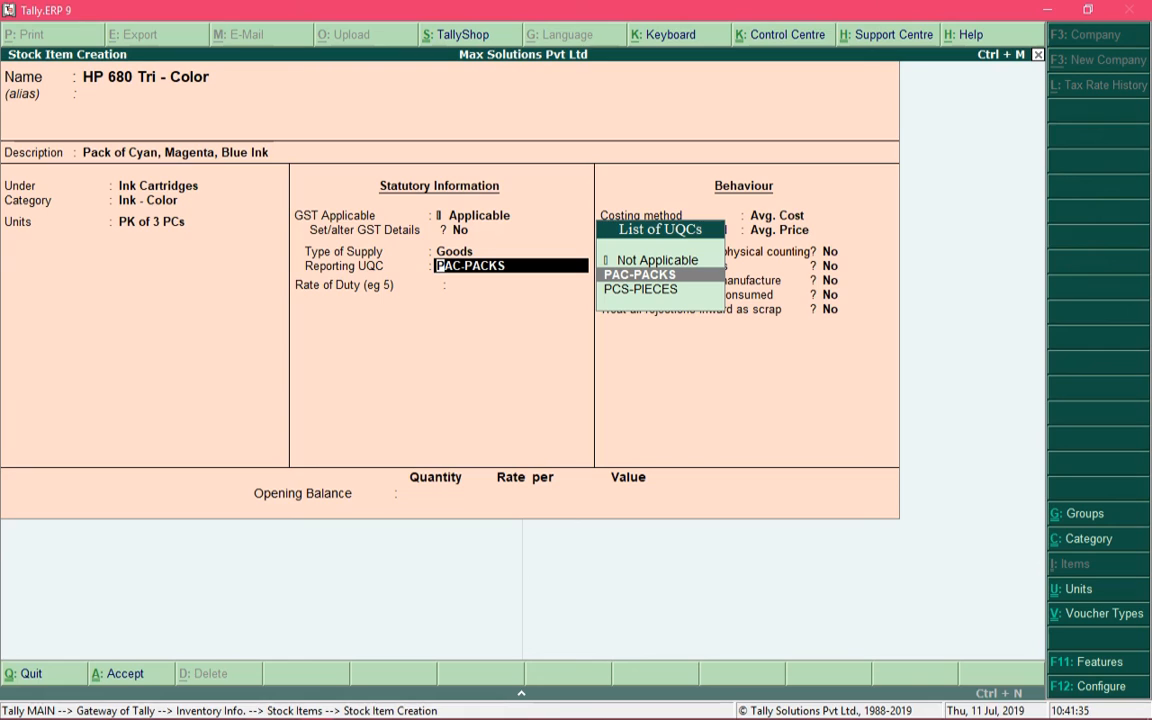
pyautogui.press('Return')
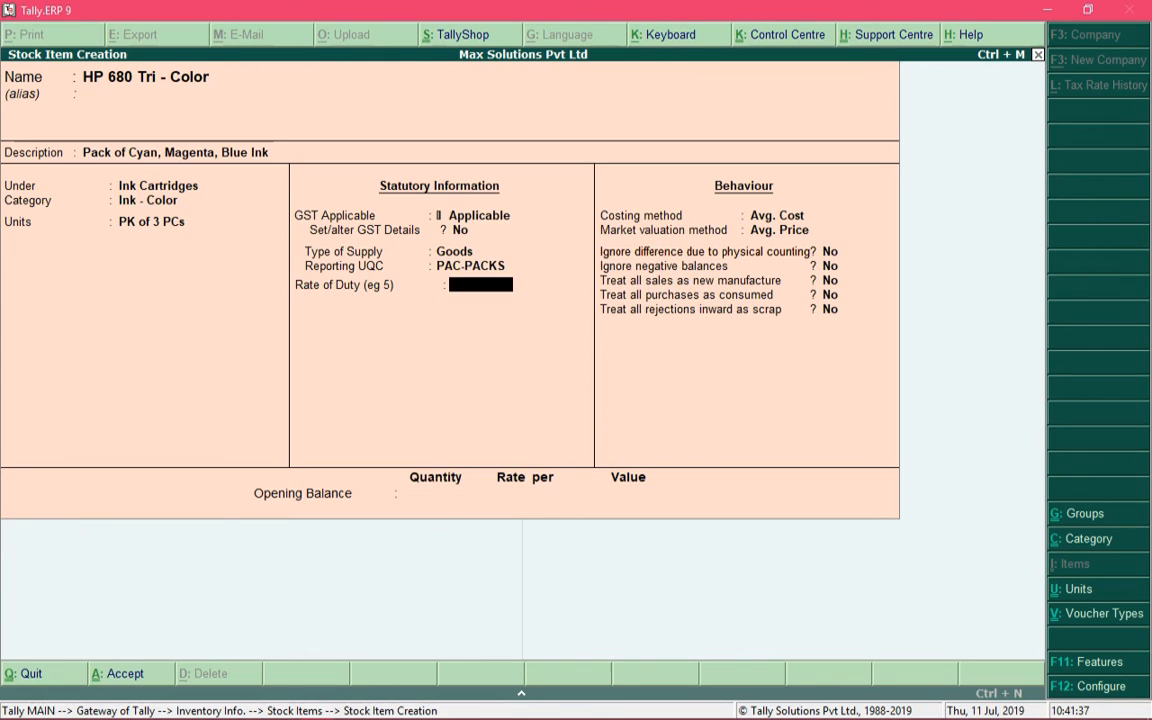
# Leave the duty rate unspecified and keep costing at Avg. Cost, market valuation at Avg. Price and all behaviour options at No.
pyautogui.press('Return')
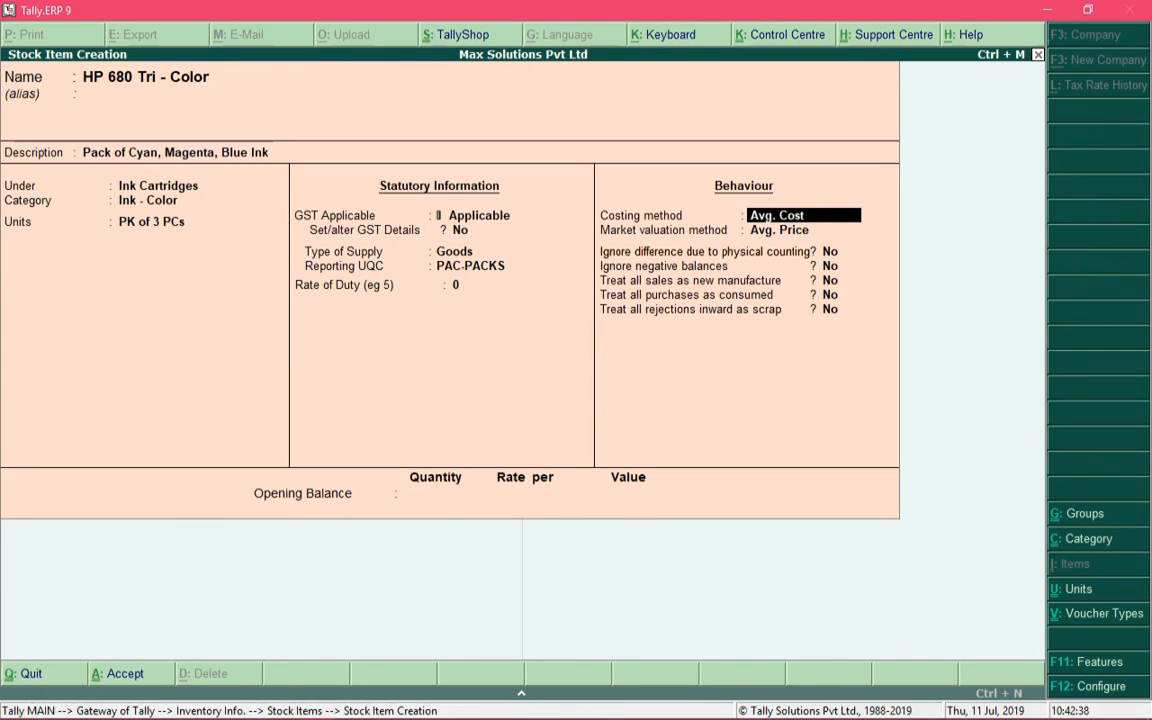
pyautogui.press('Return')
pyautogui.press('Return')
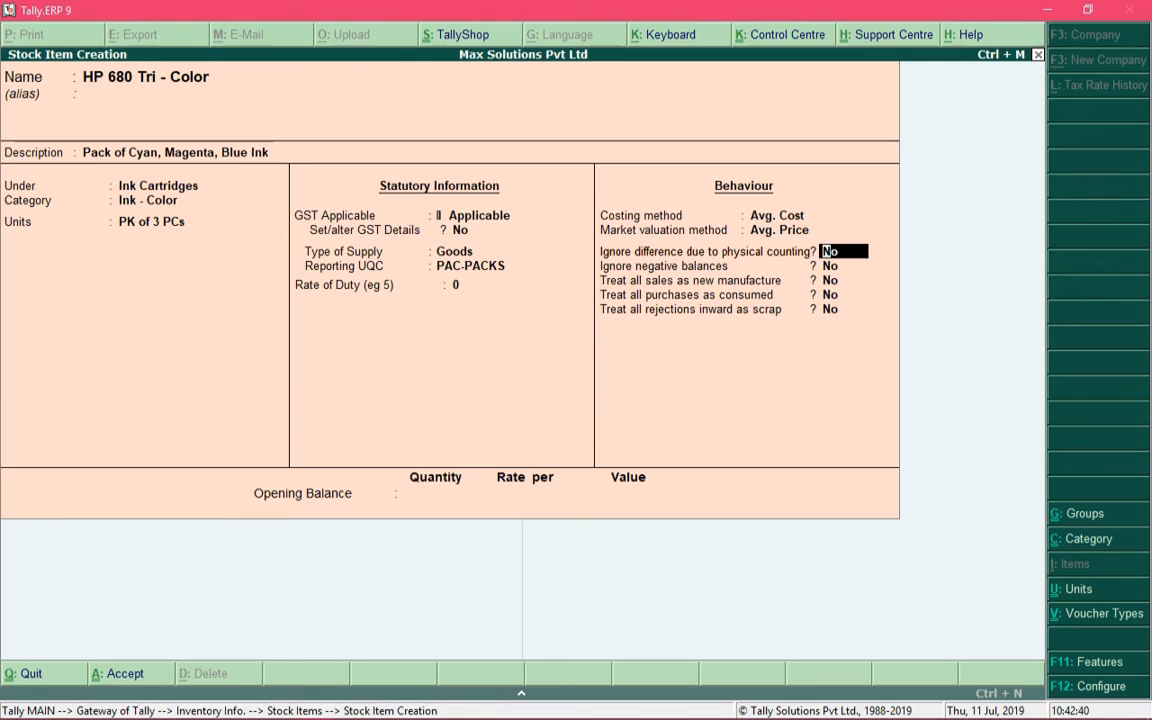
pyautogui.press('Return')
pyautogui.press('Return')
pyautogui.press('Return')
pyautogui.press('Return')
pyautogui.press('Return')
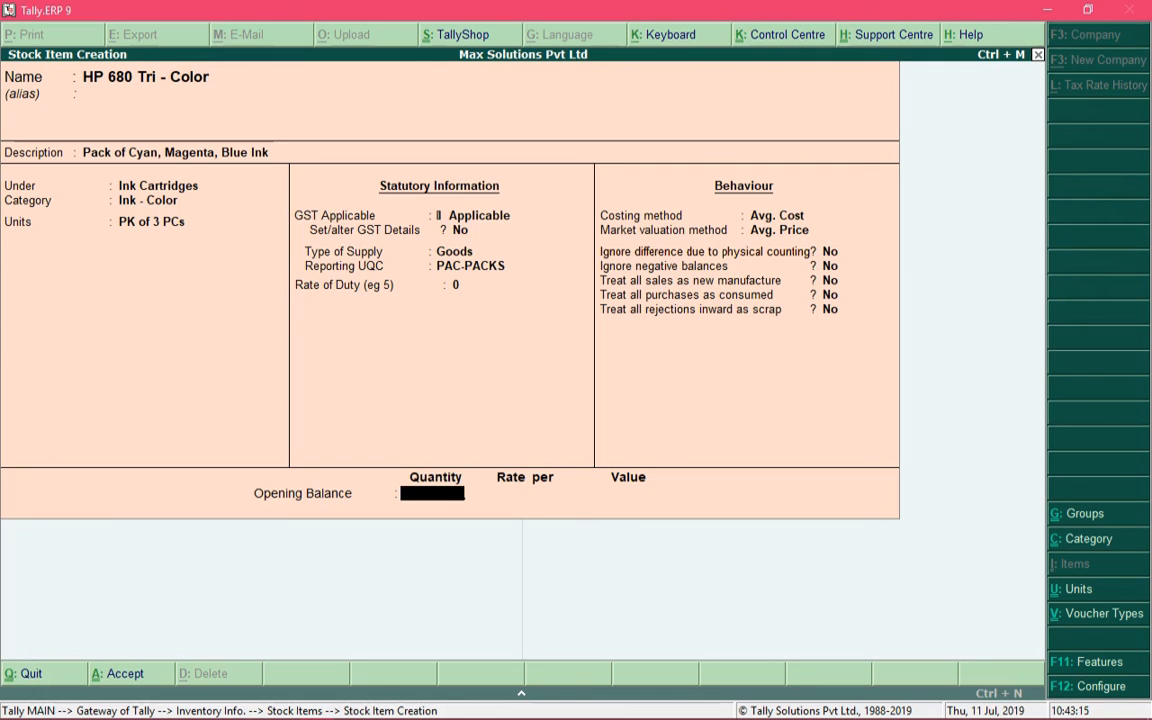
# Enter an opening balance of 10 packs at a rate of 100 per PCs for the ink item.
pyautogui.write('10')
pyautogui.press('Return')
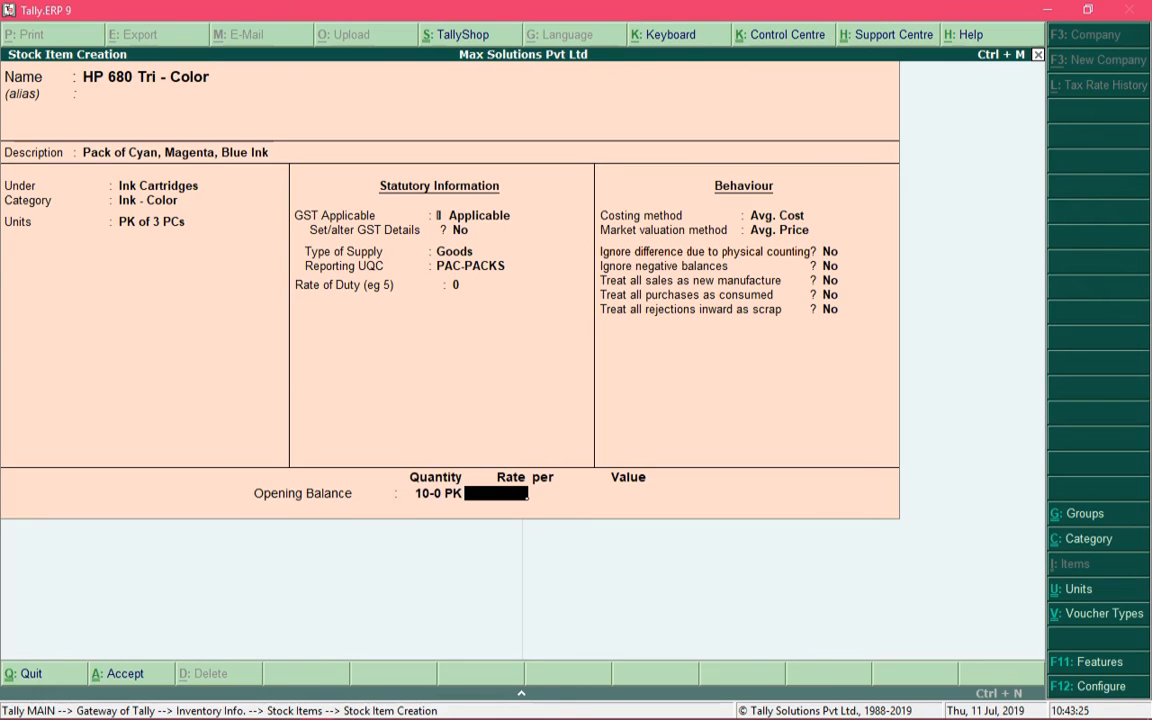
pyautogui.write('100')
pyautogui.press('Return')
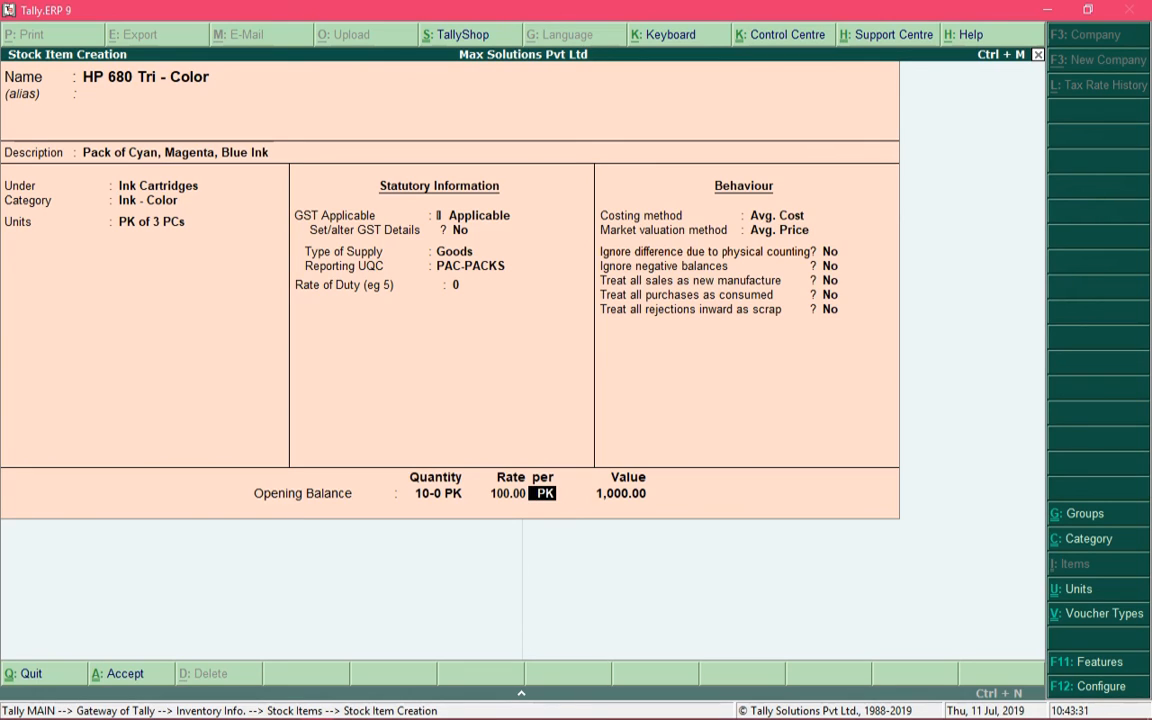
pyautogui.write('pcs')
pyautogui.press('Return')
# Clear the ink item's opening balance and save the HP 680 Tri - Color item.
pyautogui.press('BackSpace')
pyautogui.press('BackSpace')
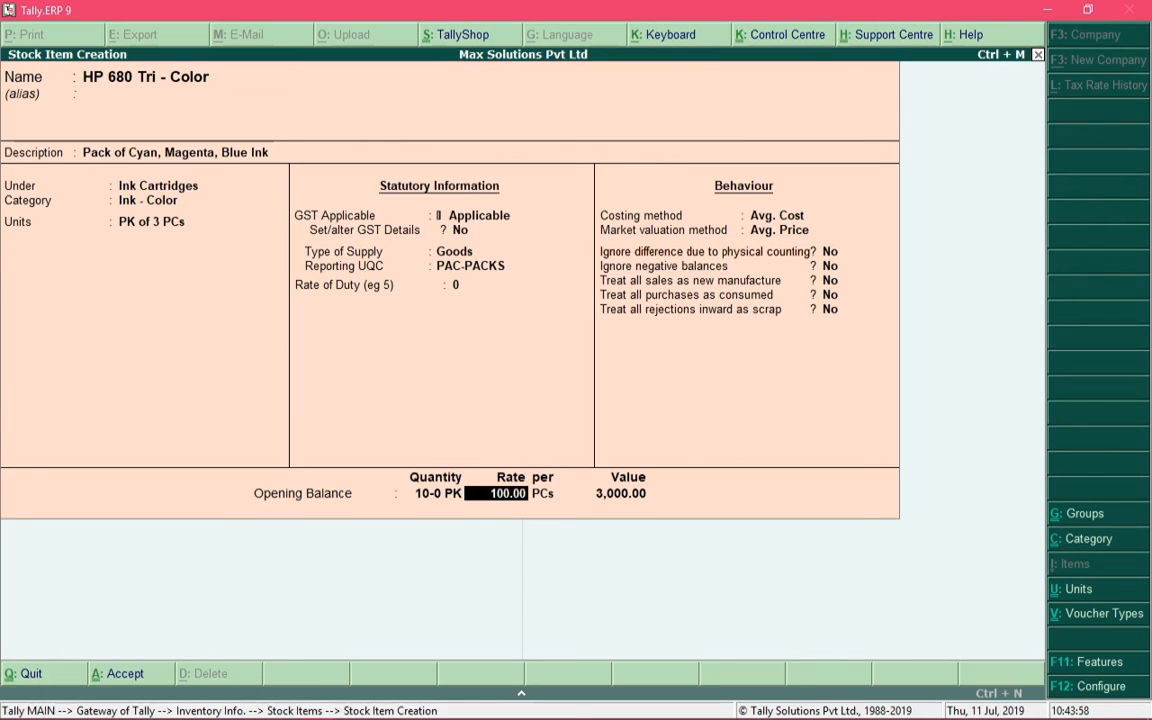
pyautogui.press('BackSpace')
pyautogui.press('BackSpace')
pyautogui.press('BackSpace')
pyautogui.press('BackSpace')
pyautogui.press('BackSpace')
pyautogui.press('BackSpace')
pyautogui.press('BackSpace')
pyautogui.press('BackSpace')
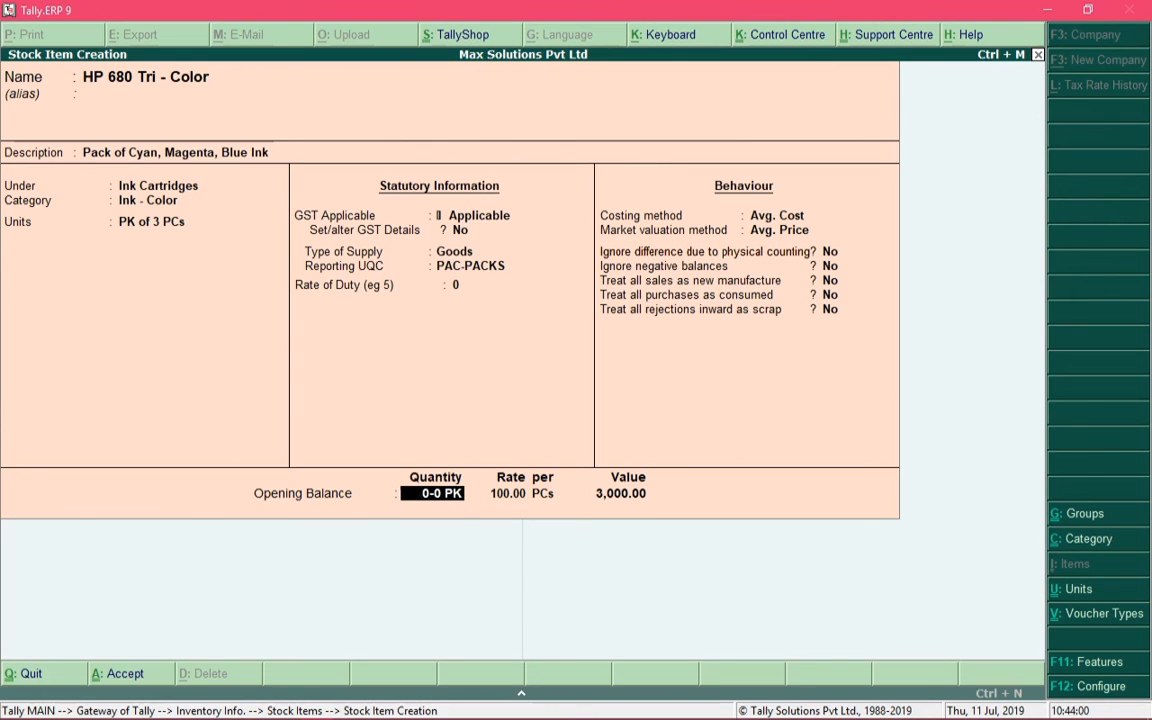
pyautogui.press('Return')
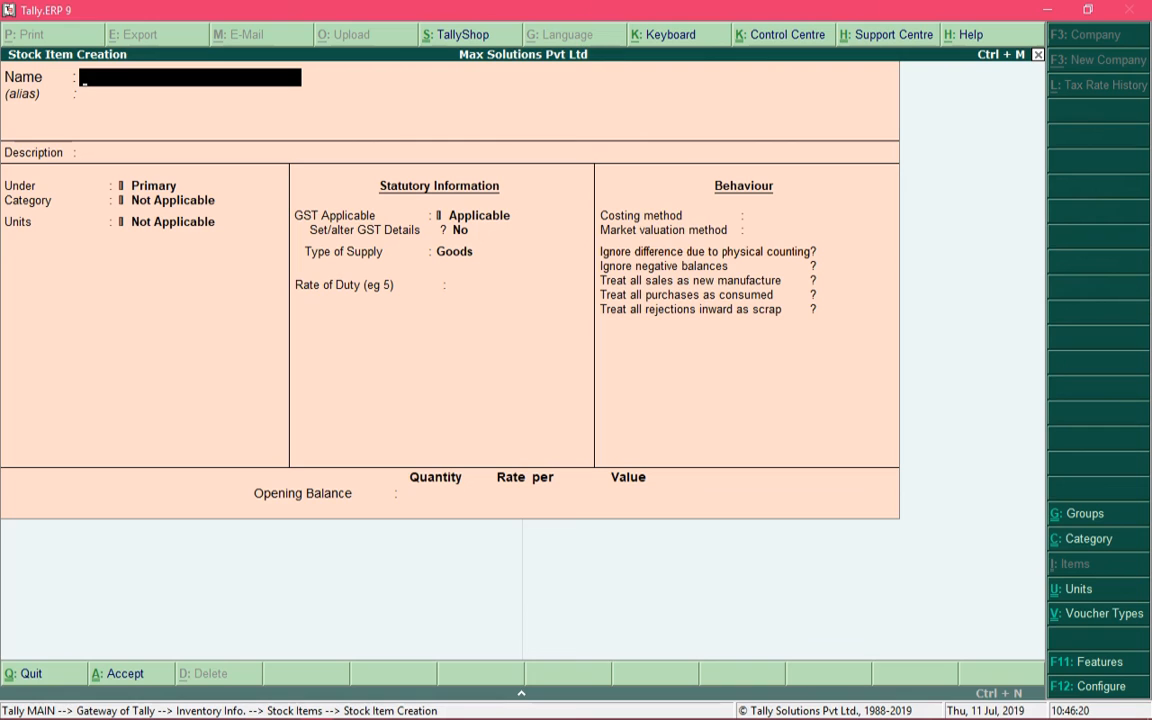
# Quit stock item creation and display the multiple stock items list for All Items.
pyautogui.press('Escape')
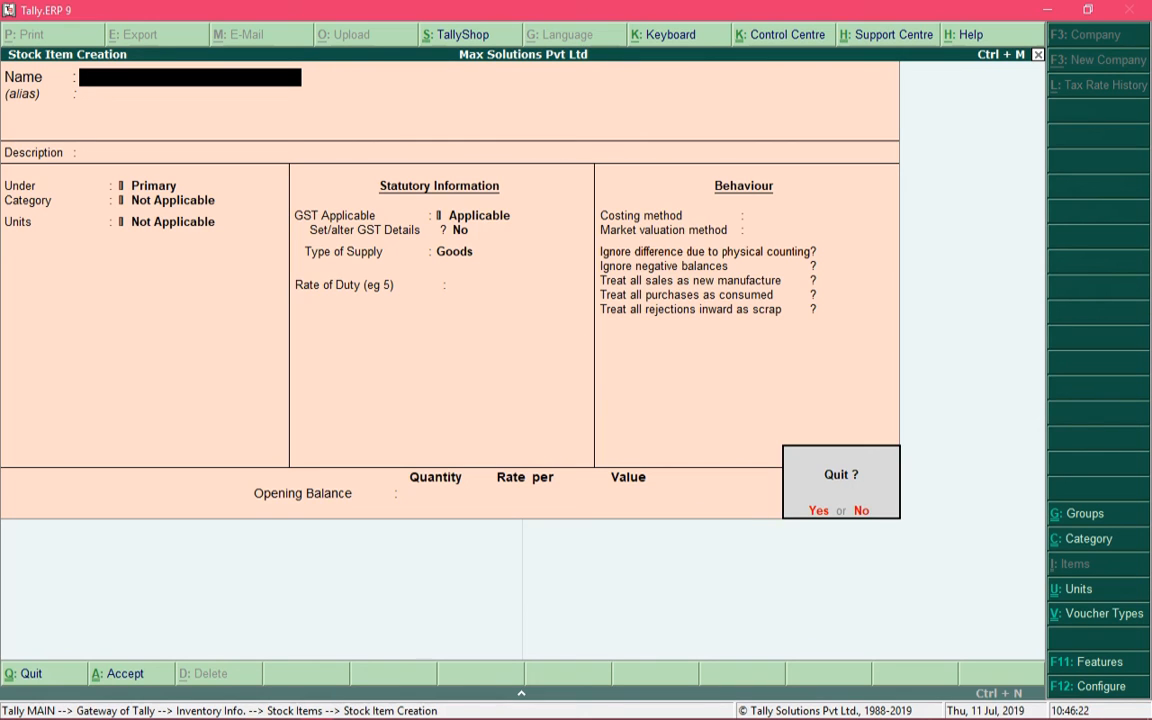
pyautogui.press('y')
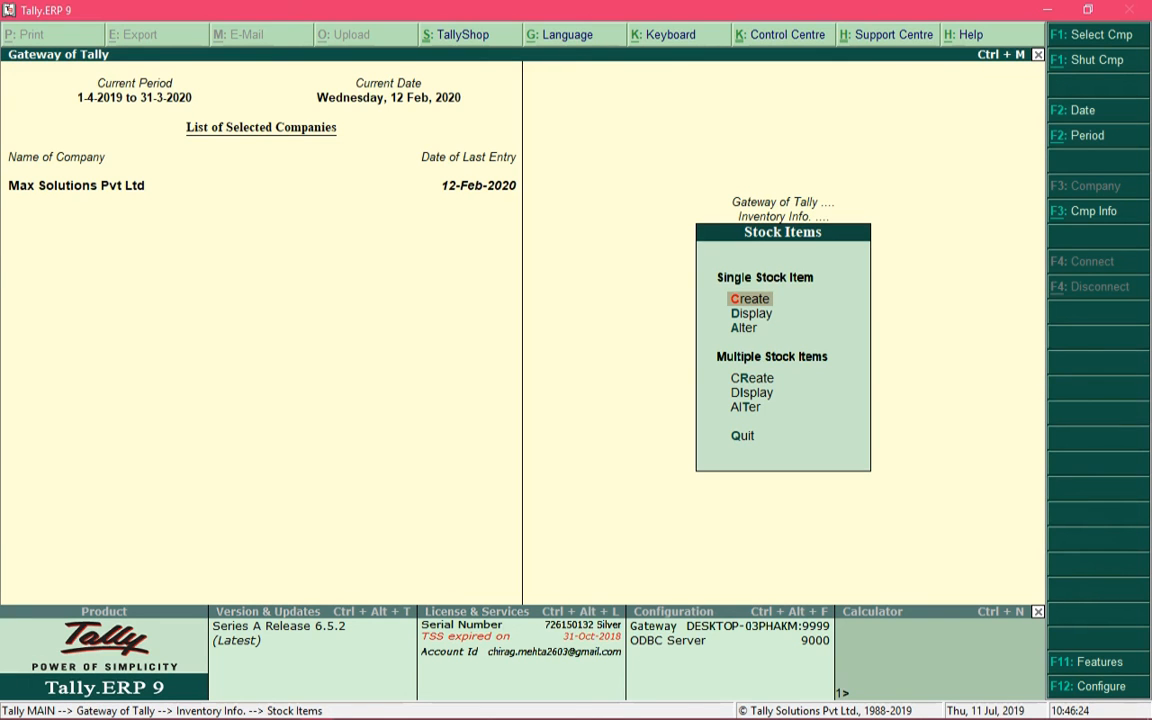
pyautogui.press('Down')
pyautogui.press('Down')
pyautogui.press('Down')
pyautogui.press('Down')
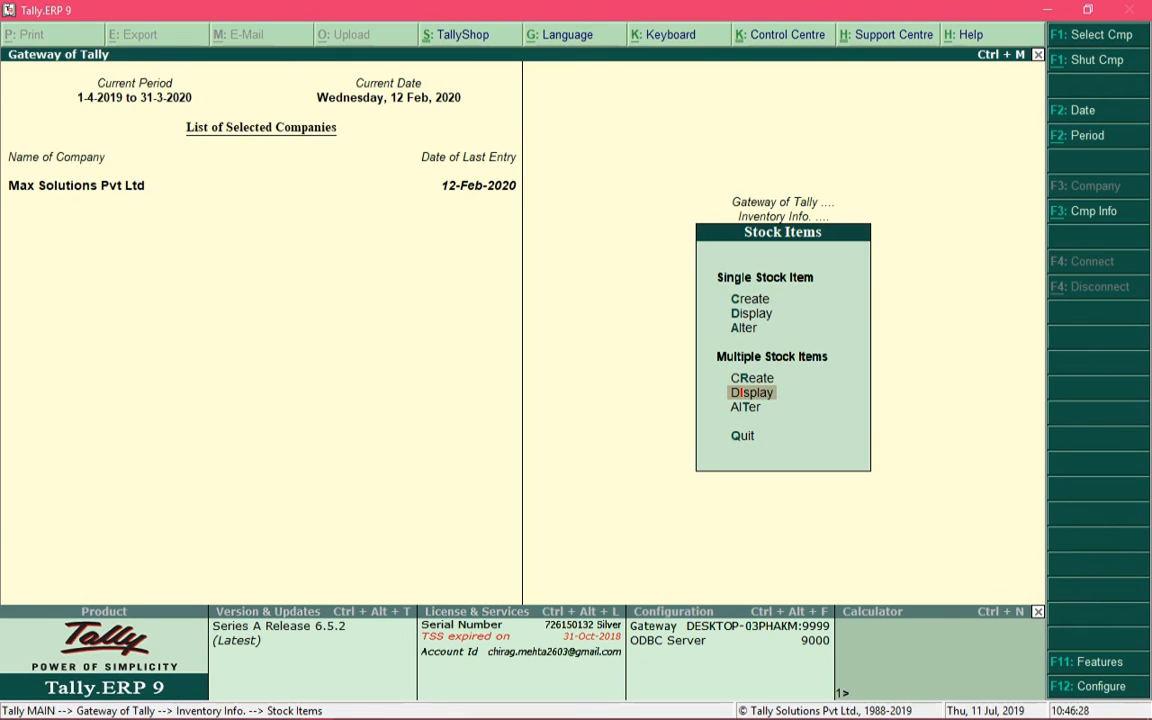
pyautogui.press('Return')
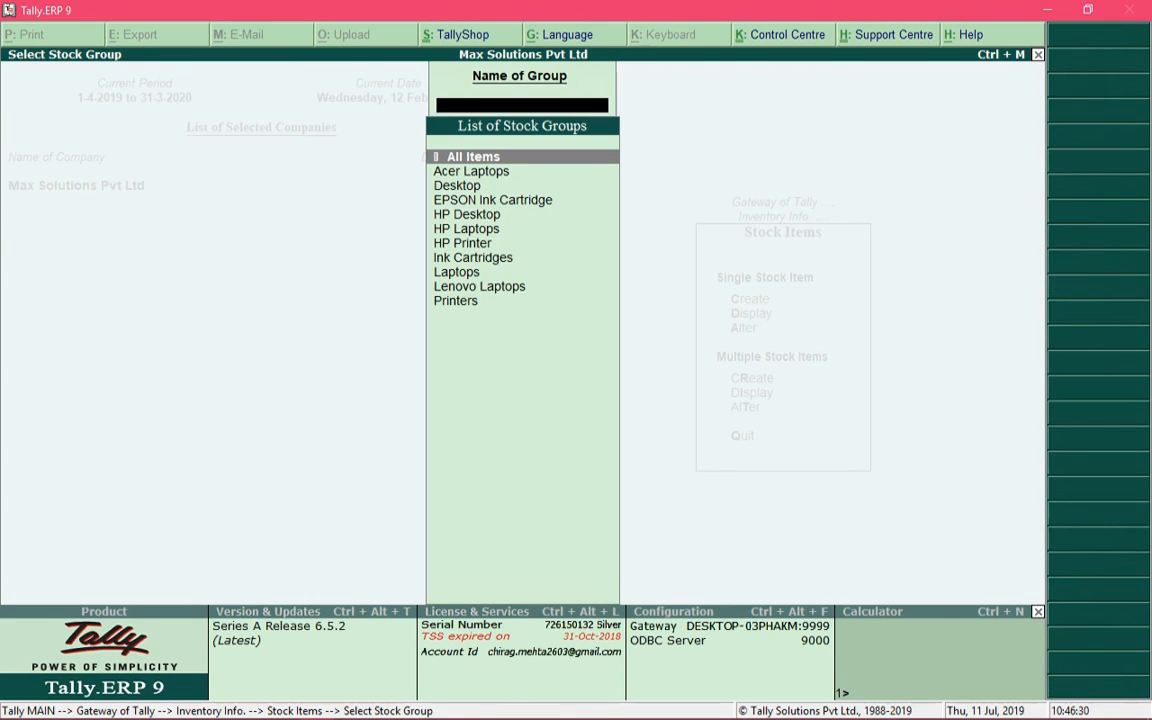
pyautogui.press('Return')
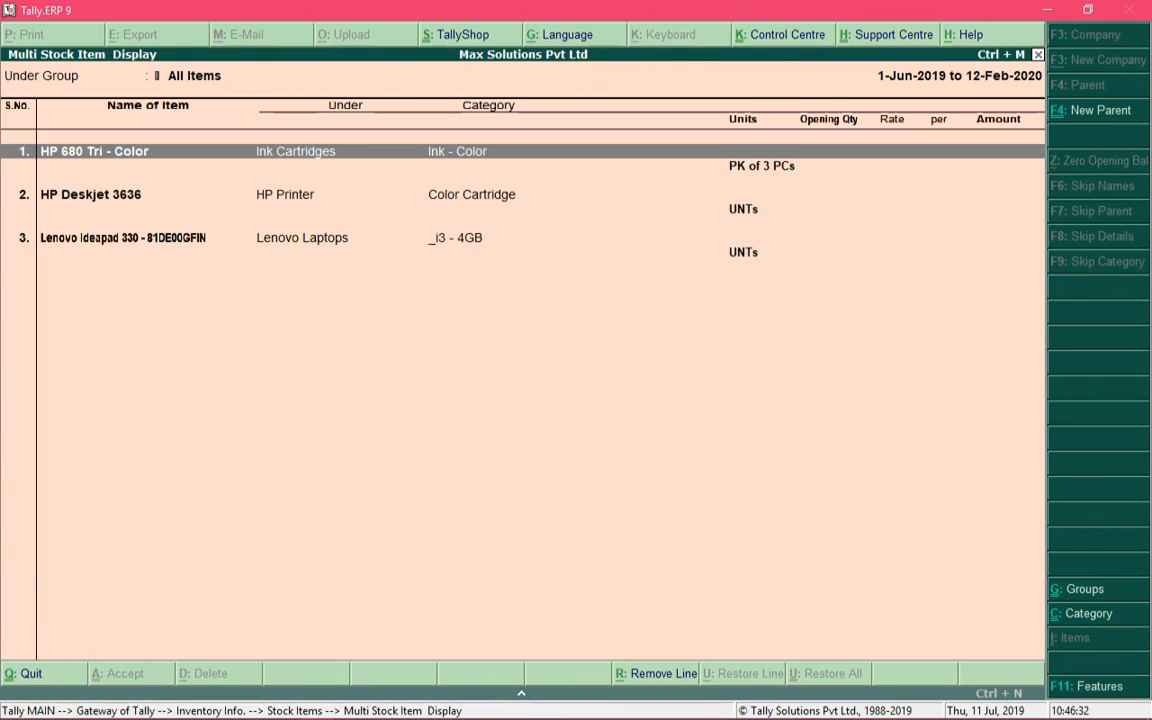